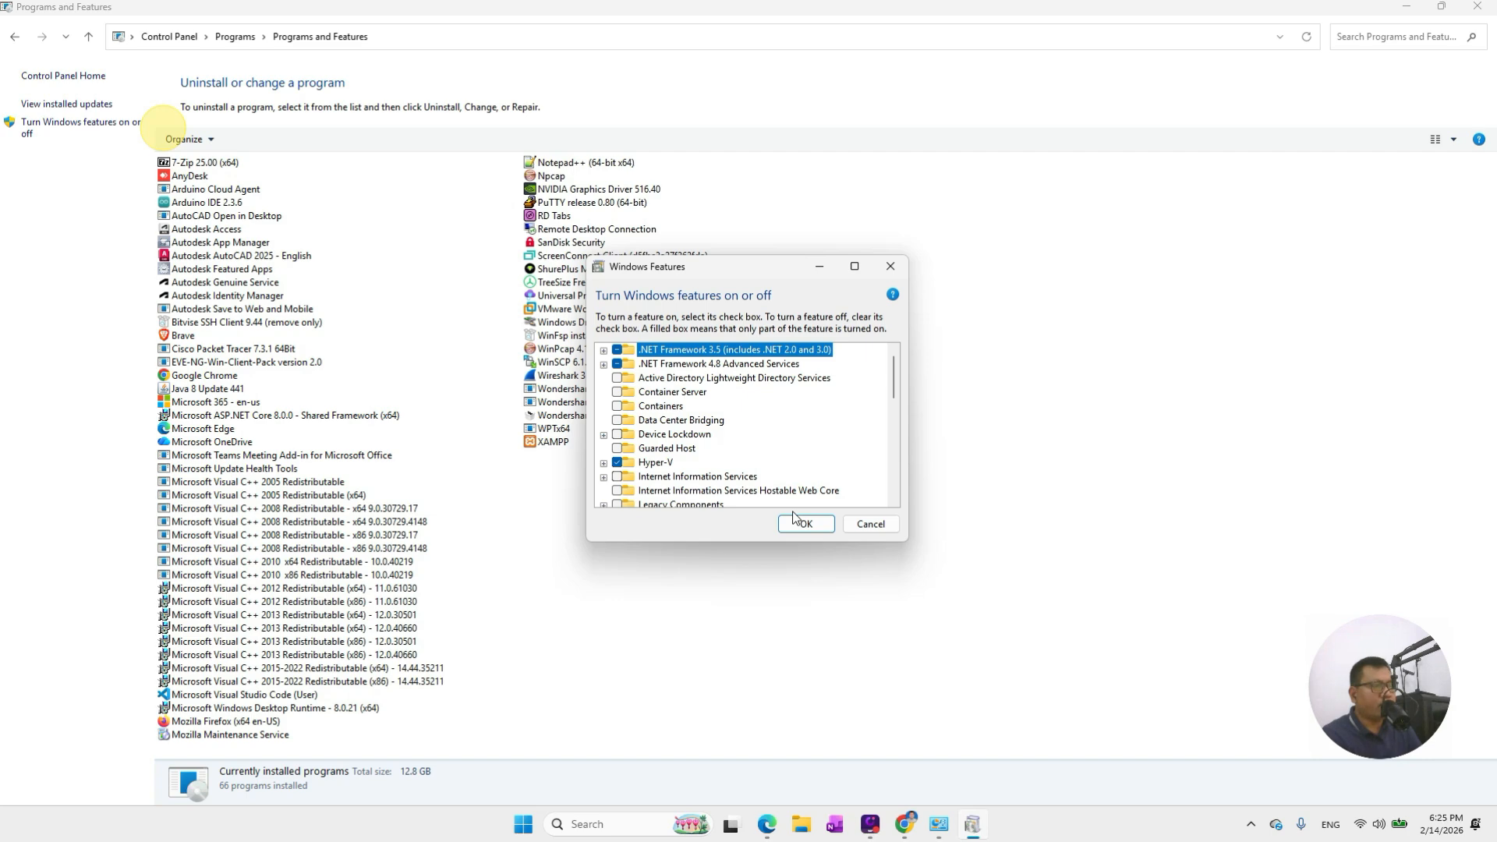
# Confirm the Windows Features dialog with Hyper-V left enabled
pyautogui.click(799, 526)
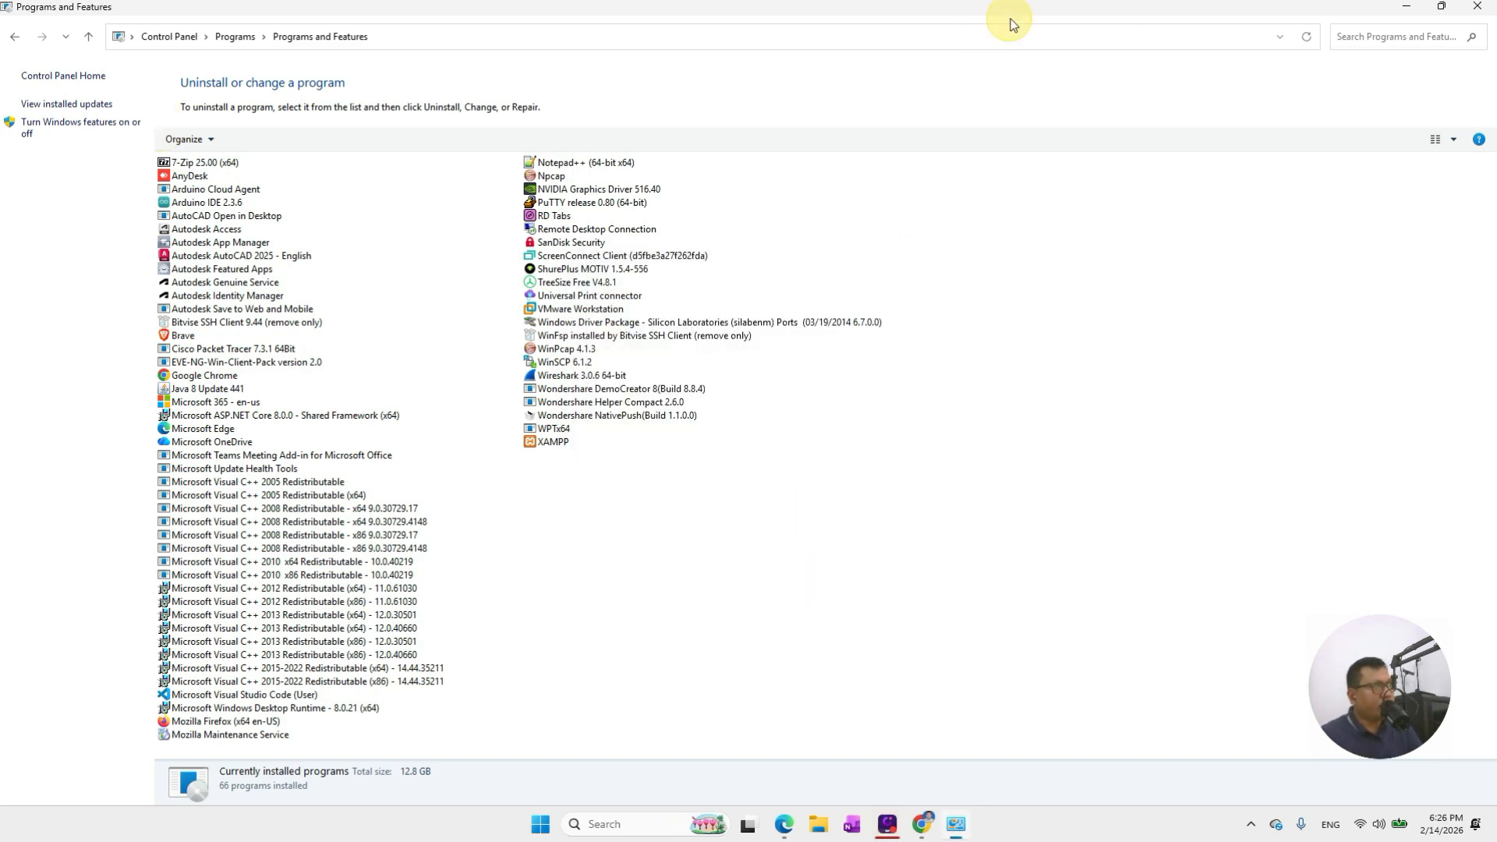
# Hide Programs and Features and search Windows for 'hyp' to find Hyper-V Manager
pyautogui.moveTo(992, 7); pyautogui.dragTo(957, 90)
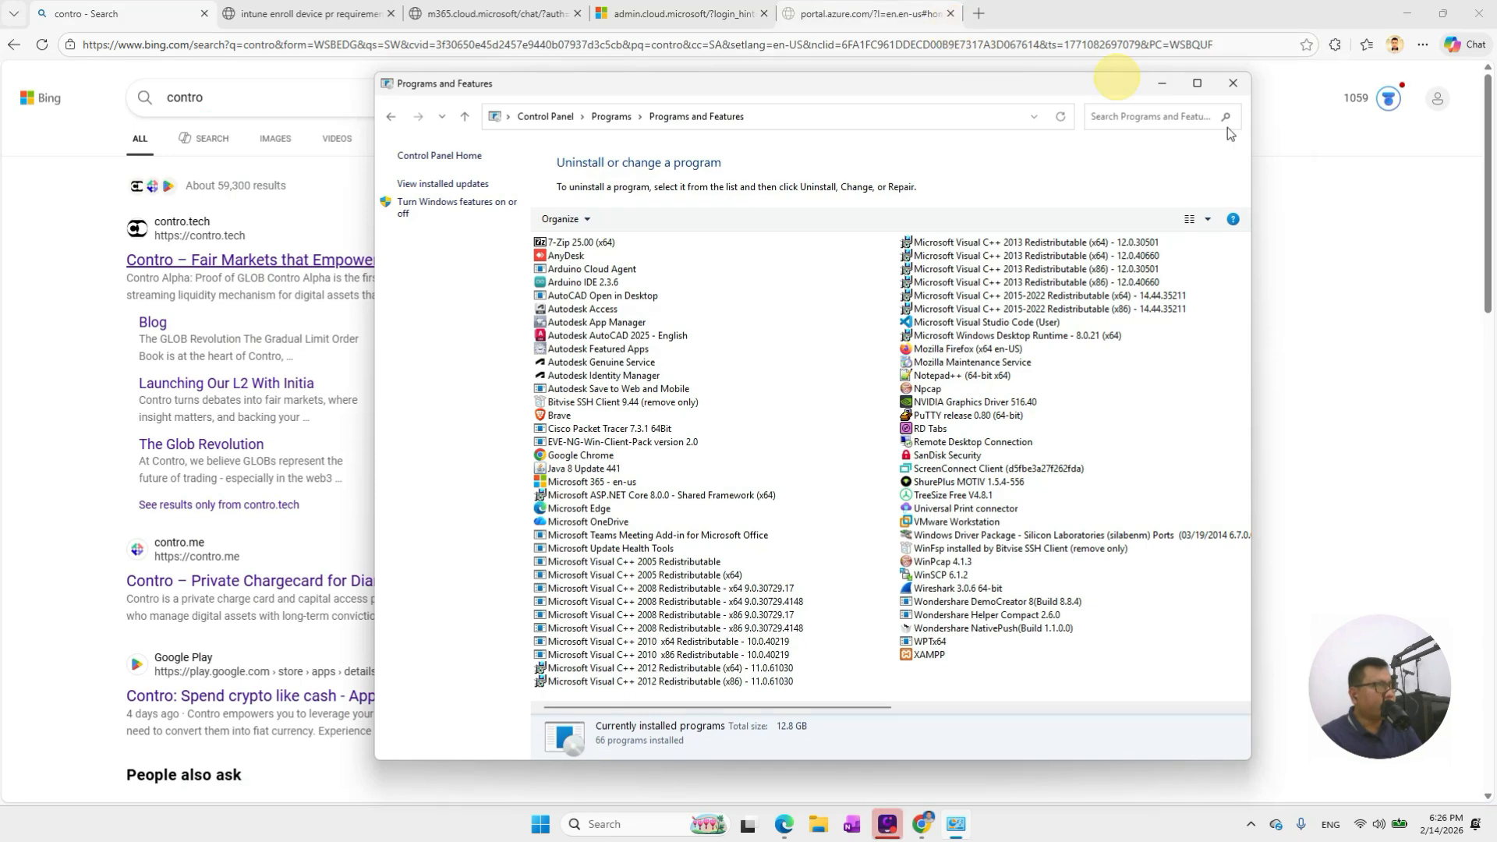
pyautogui.click(1164, 83)
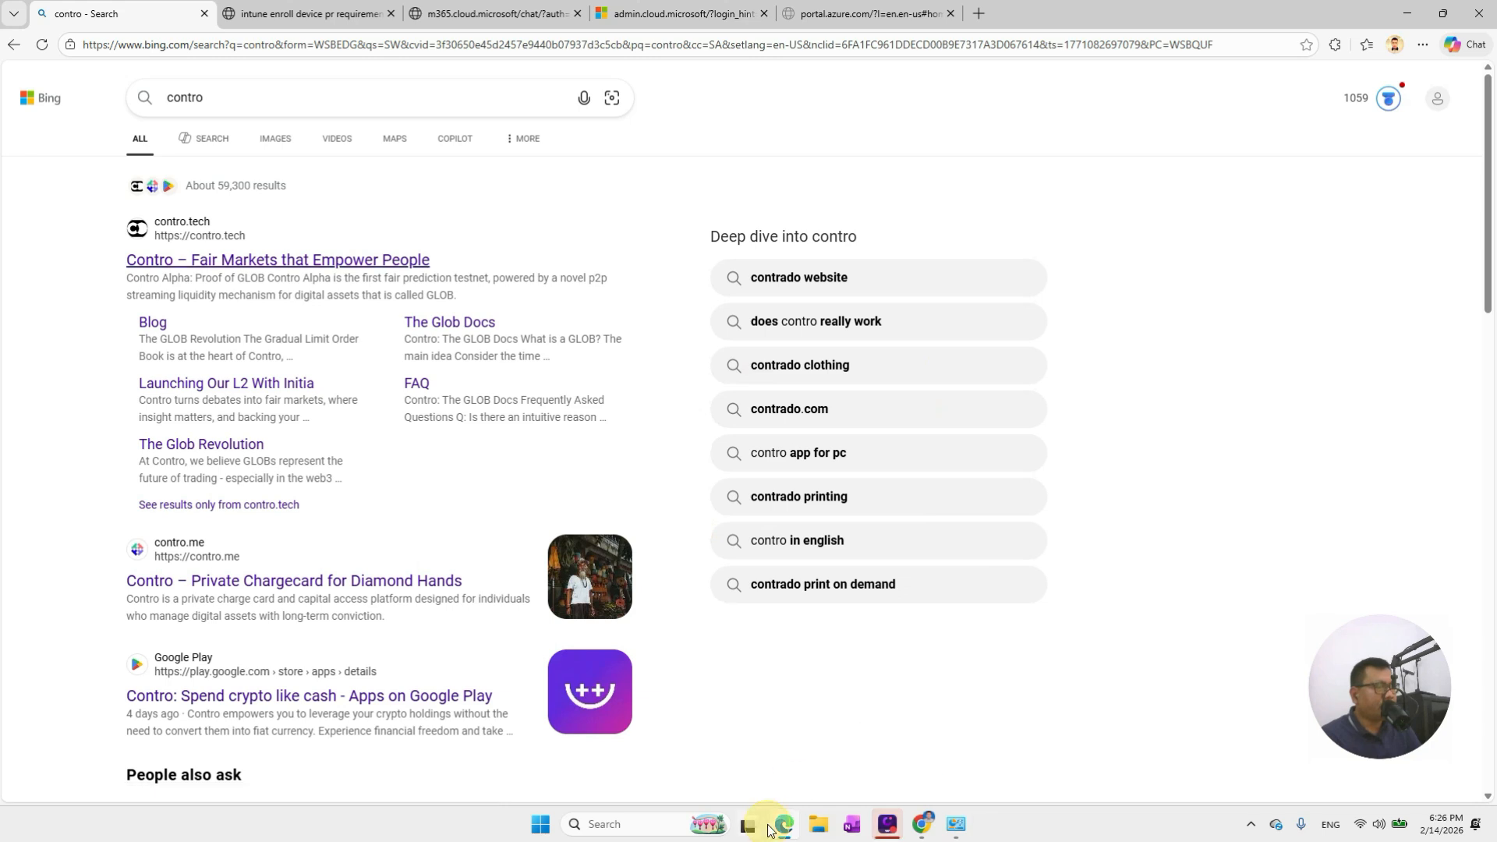
pyautogui.click(621, 828)
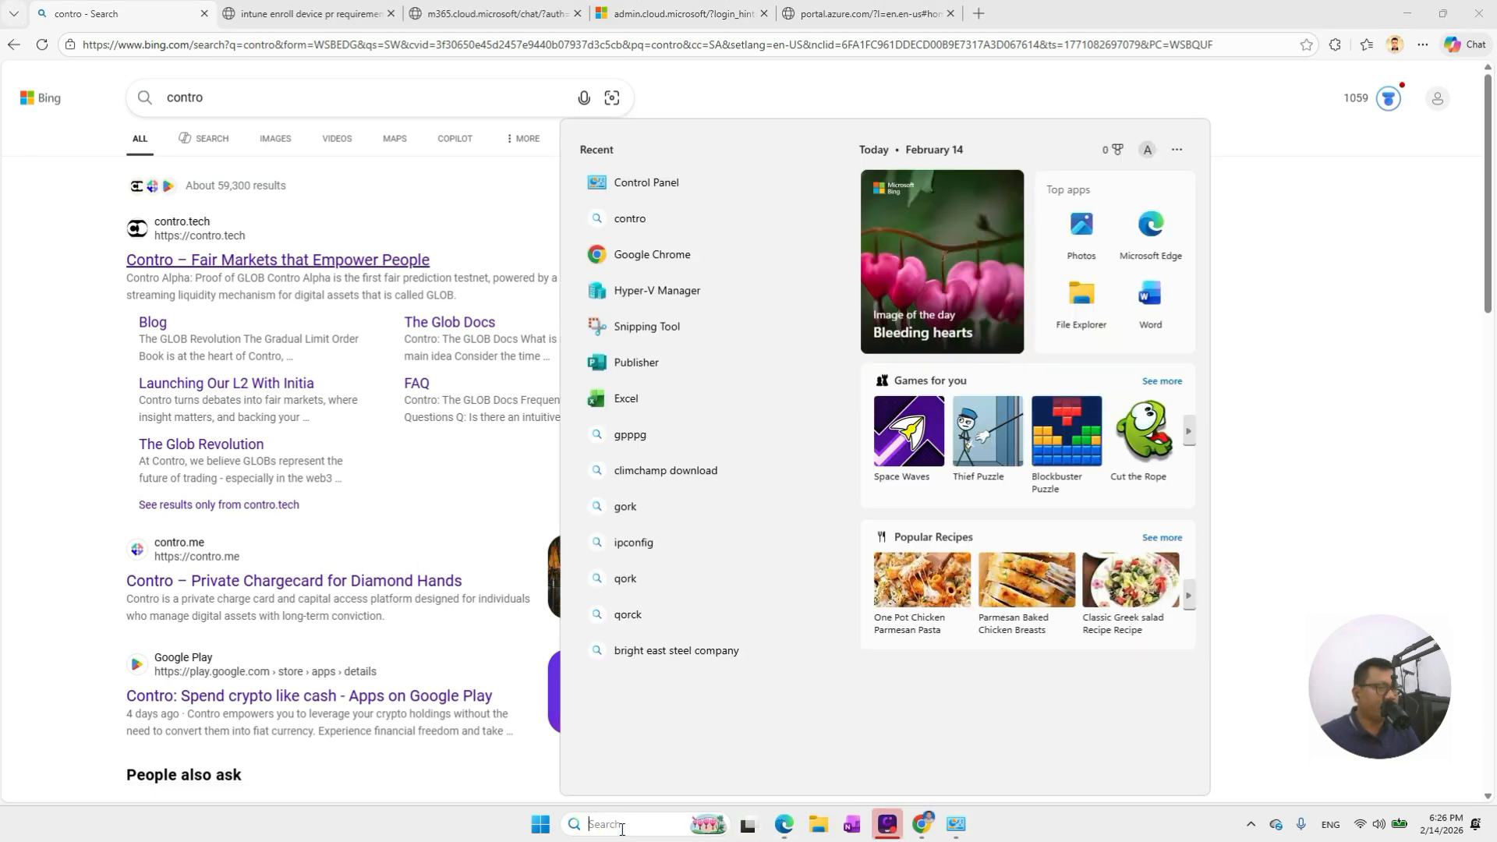
pyautogui.write('jh')
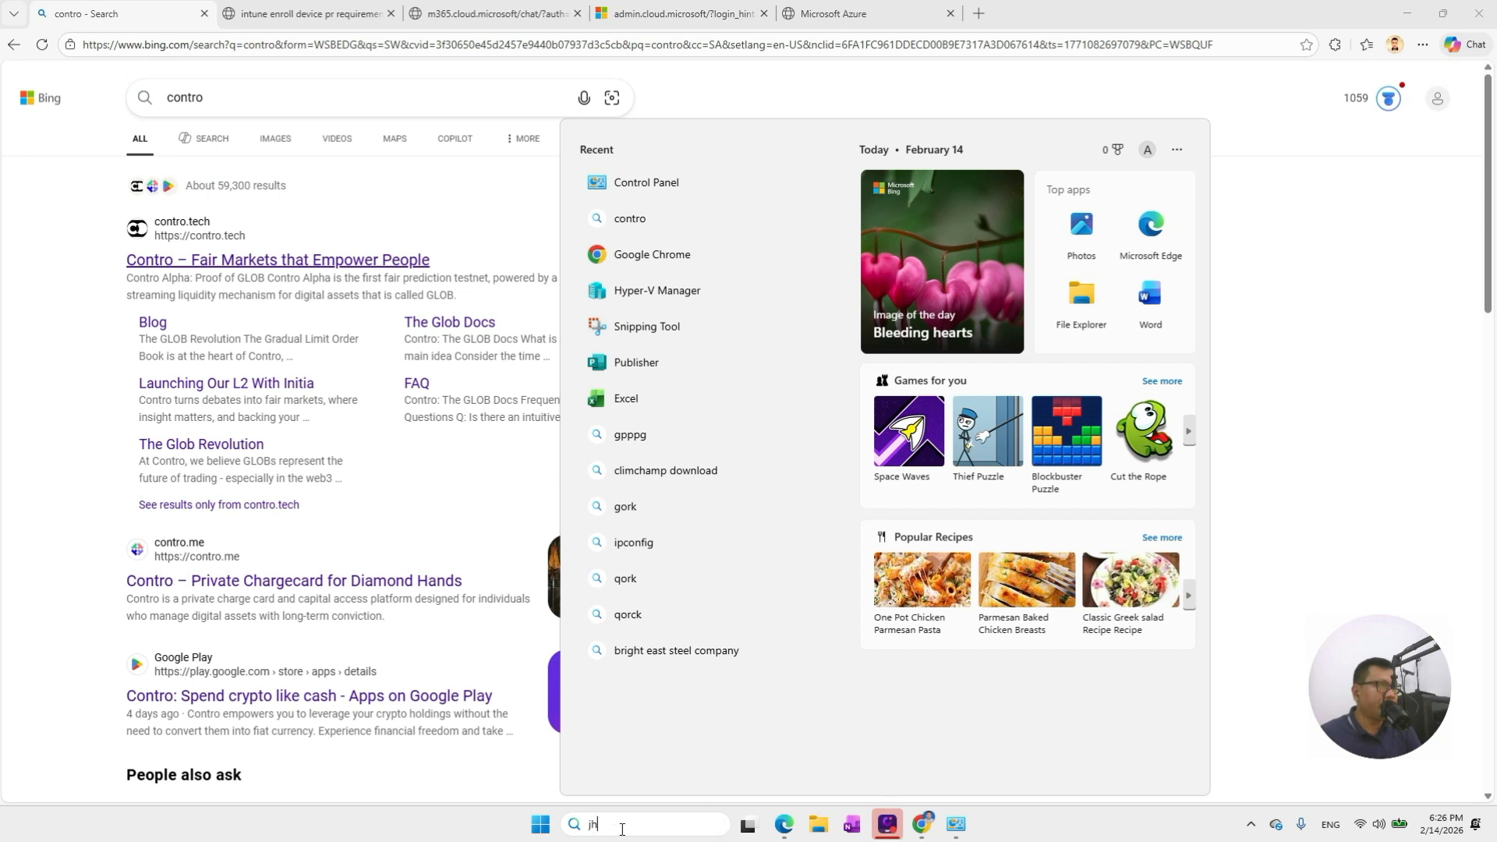
pyautogui.press('BackSpace')
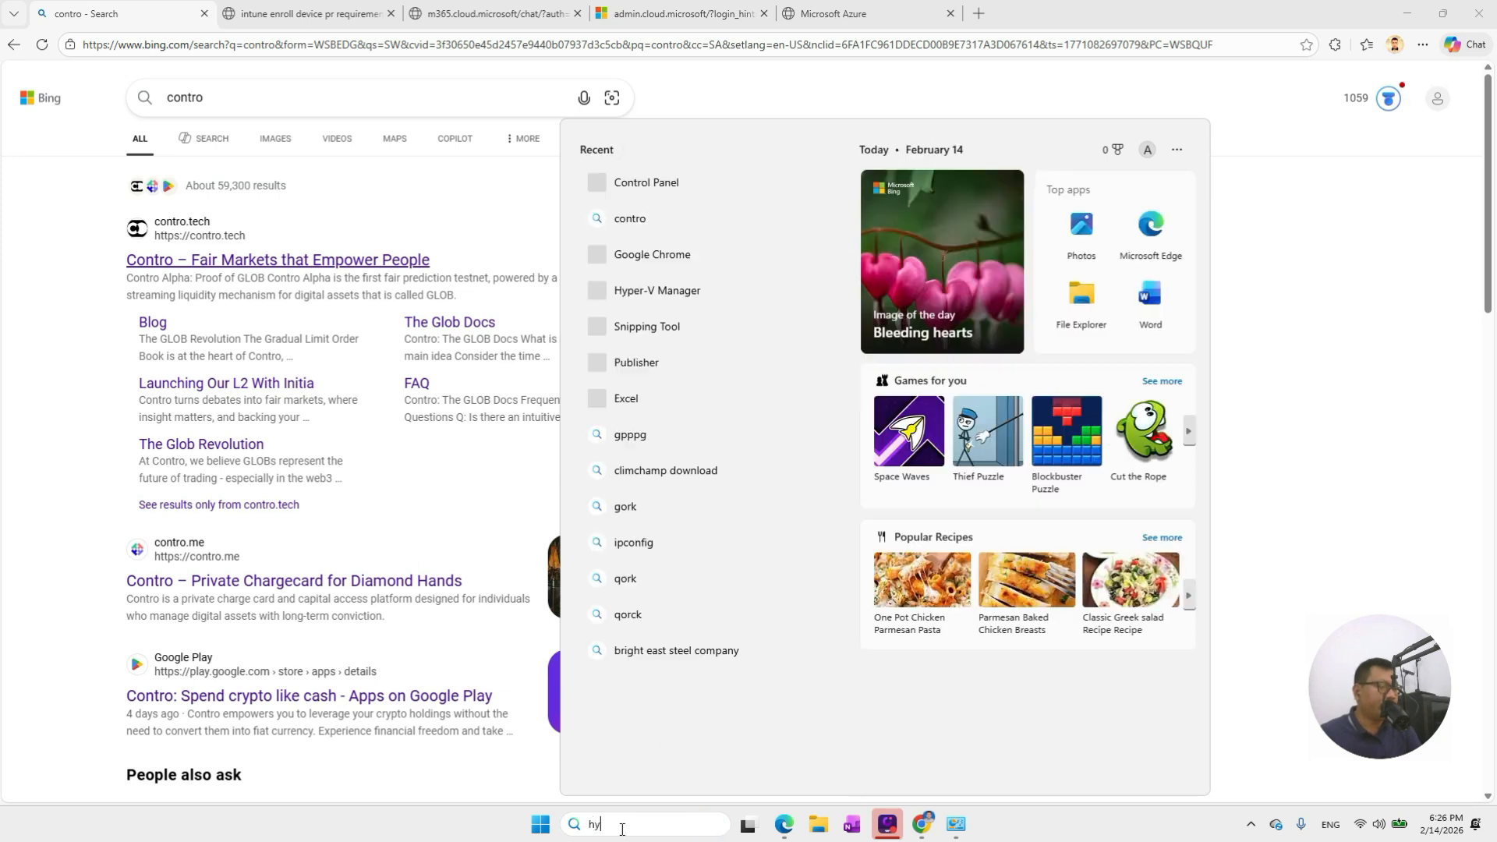
pyautogui.write('hyp')
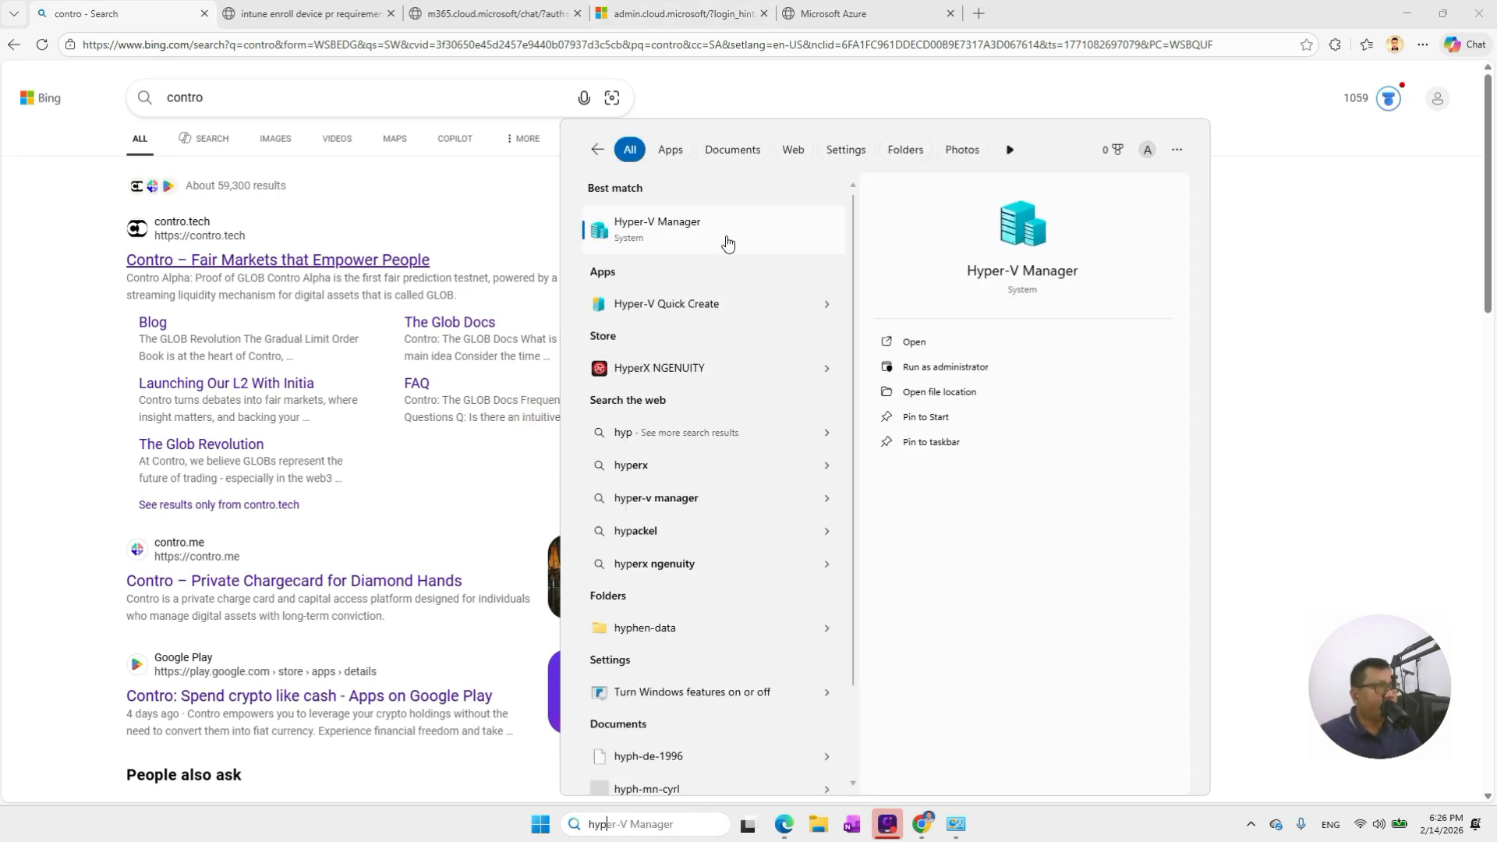
# Launch Hyper-V Manager full-screen and widen the virtual machines' Name column
pyautogui.click(676, 232)
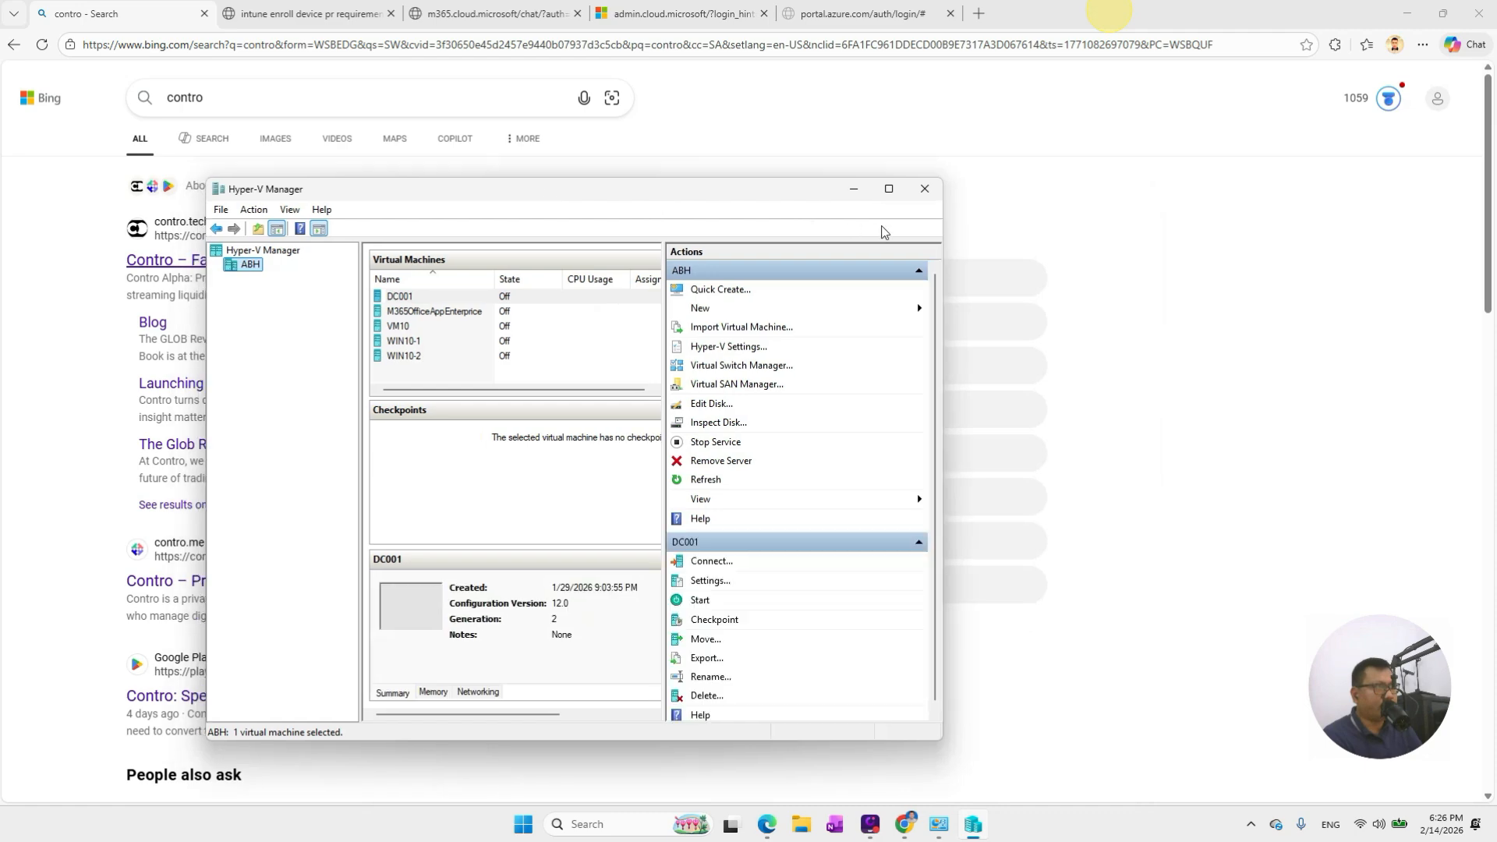
pyautogui.click(877, 186)
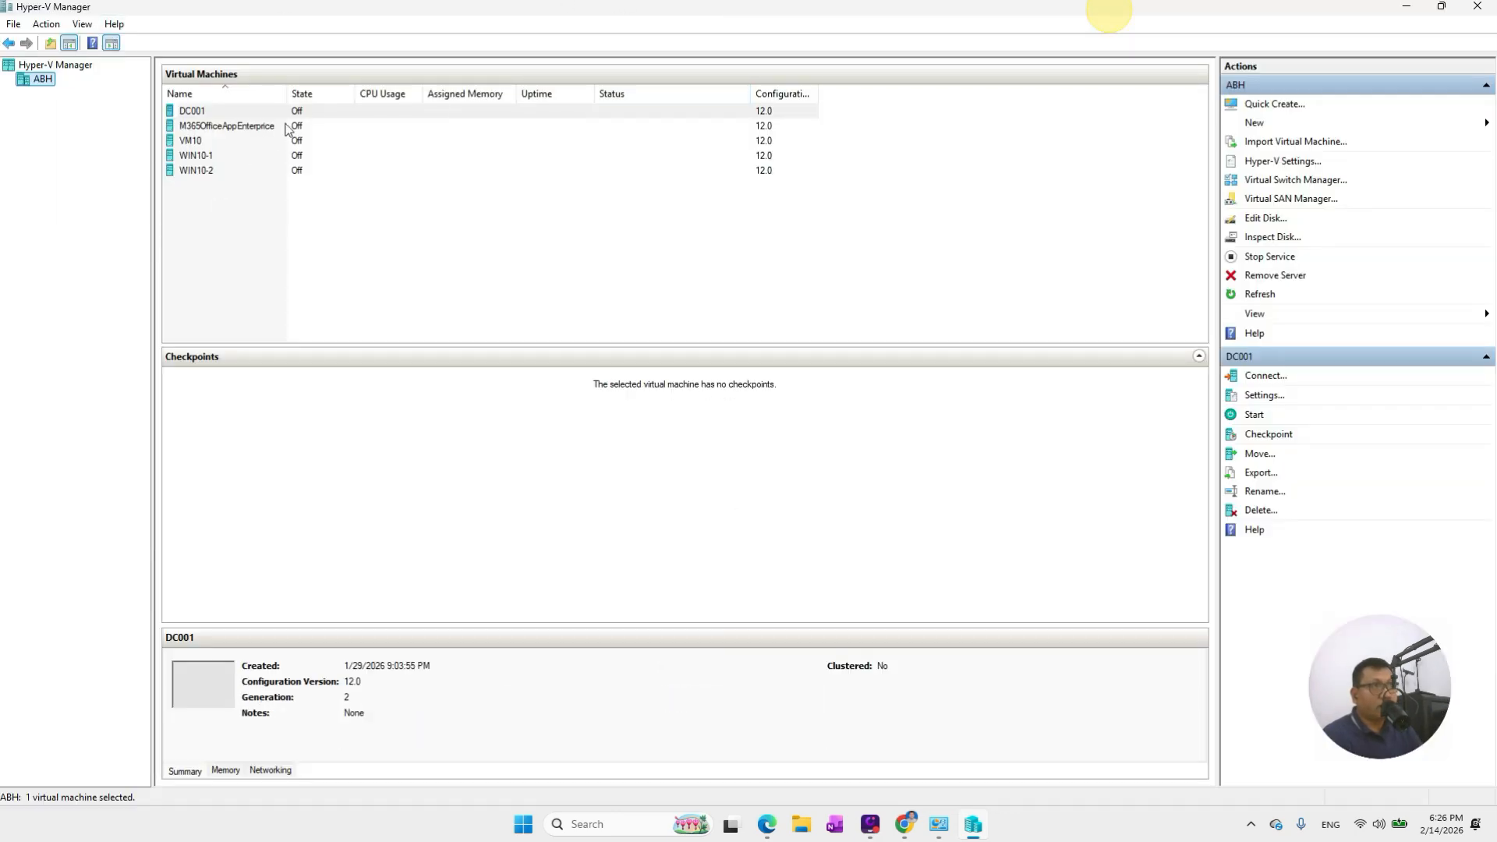
pyautogui.moveTo(287, 94); pyautogui.dragTo(344, 94)
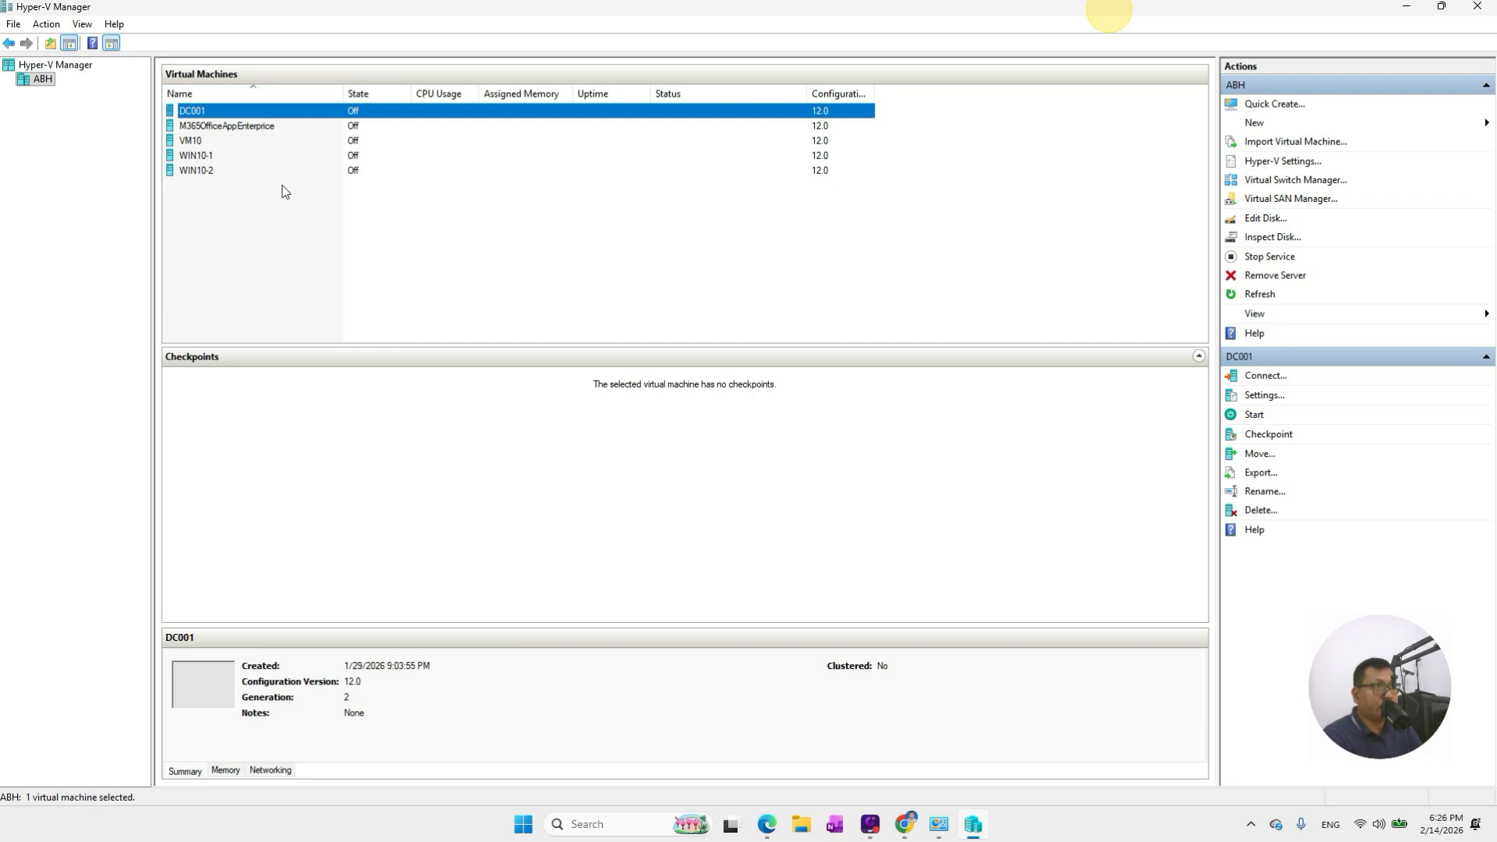
# Start the New Virtual Machine Wizard from host ABH's New menu
pyautogui.rightClick(38, 81)
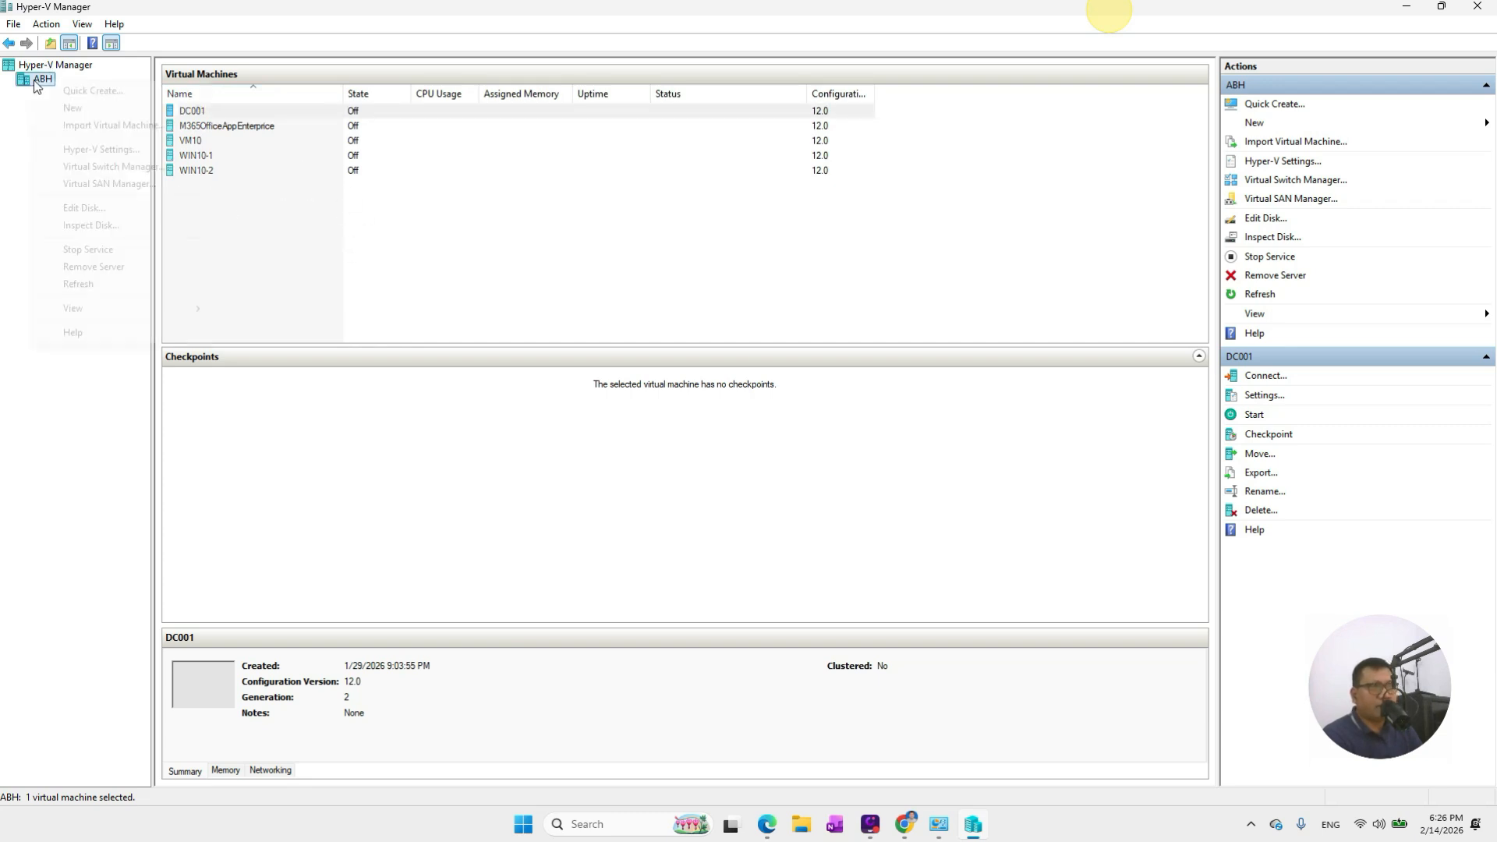
pyautogui.moveTo(195, 109)
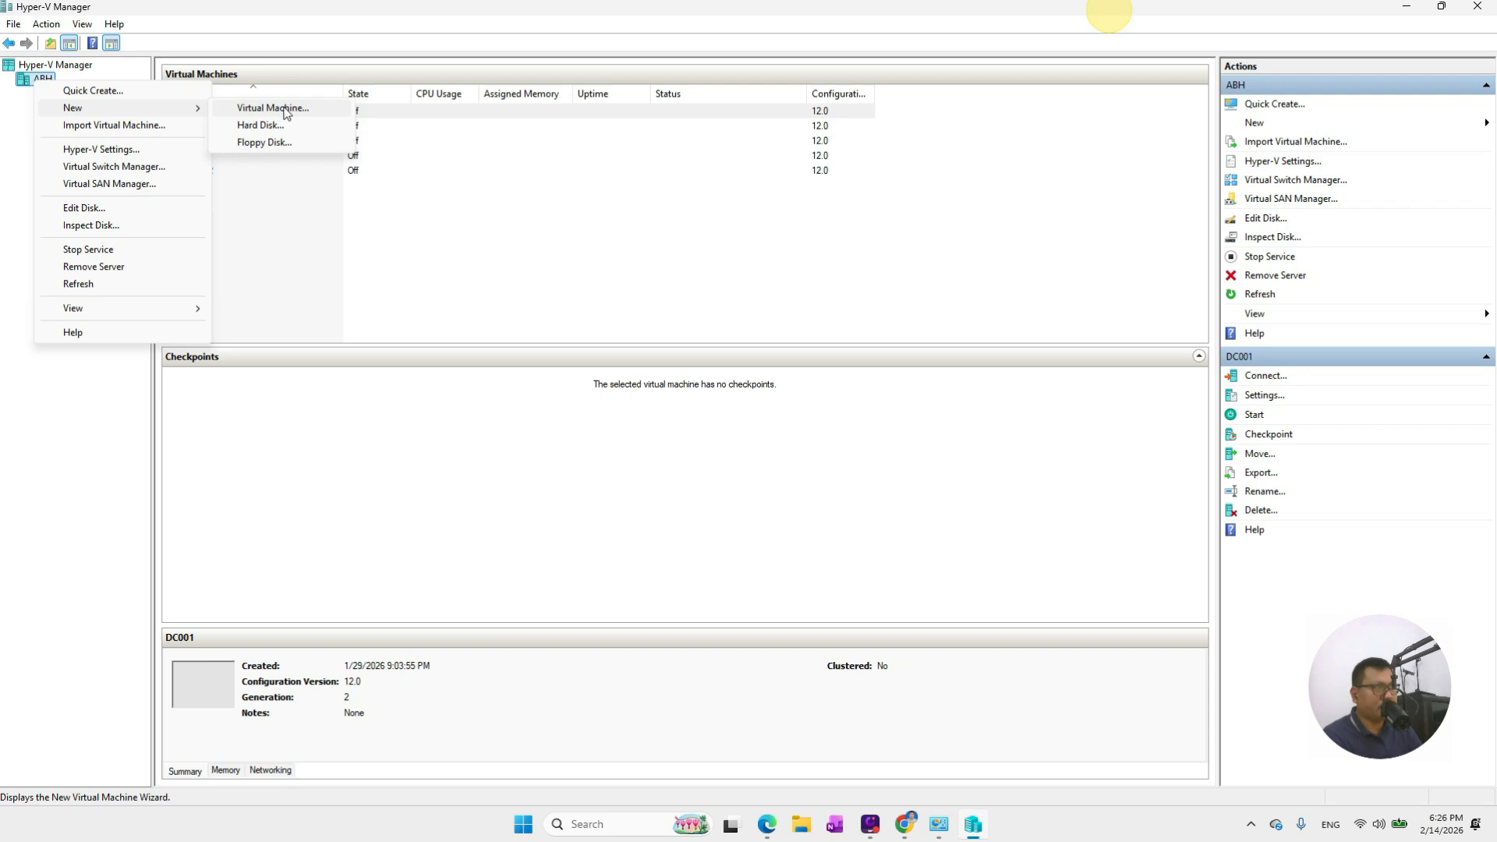
pyautogui.rightClick(36, 80)
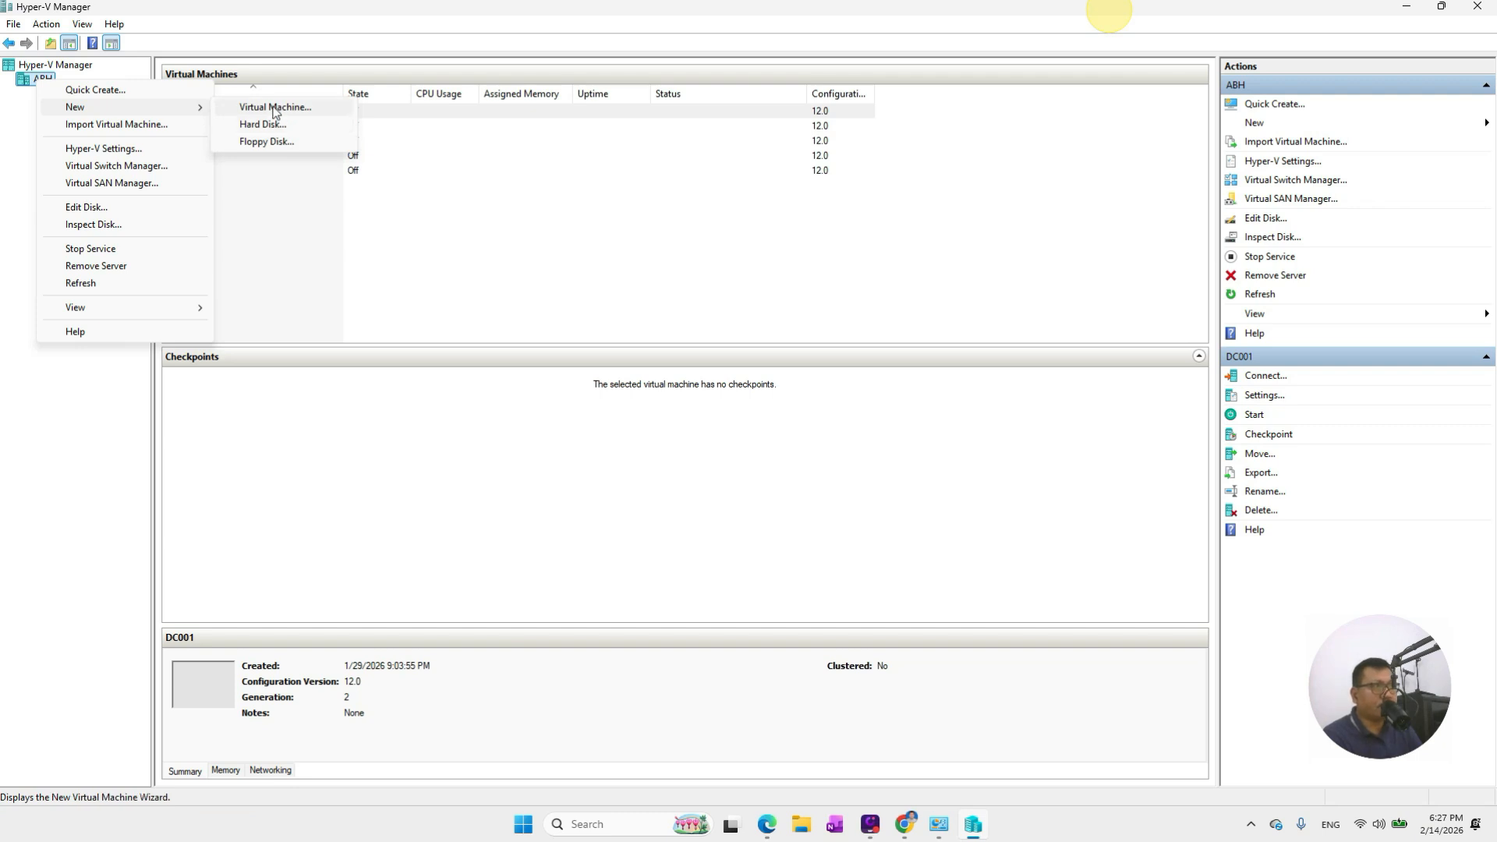
pyautogui.click(275, 109)
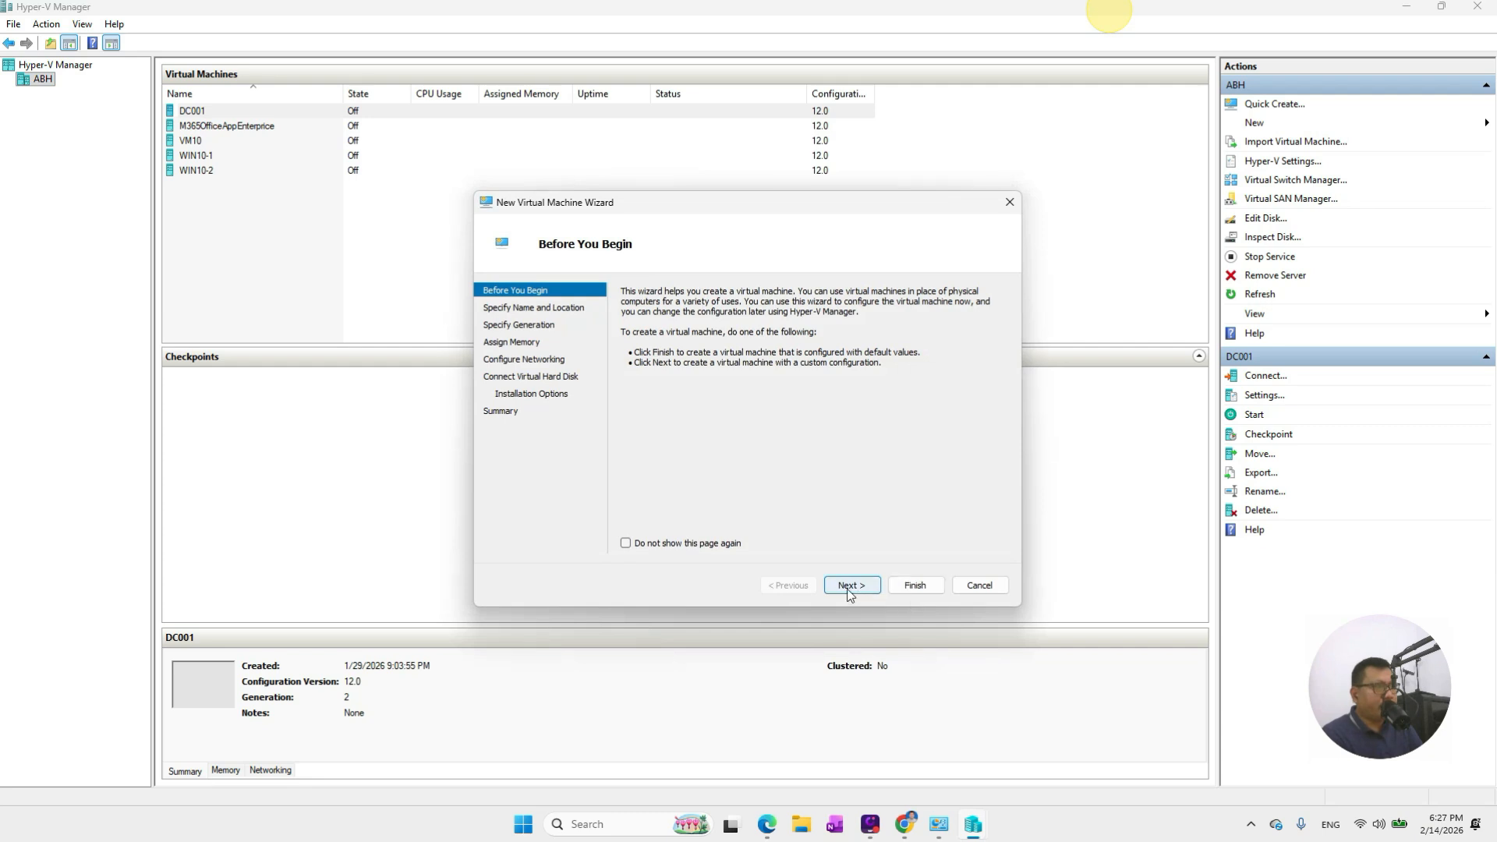
# Name the new virtual machine WINPRO10 and continue to the Specify Generation page
pyautogui.click(850, 586)
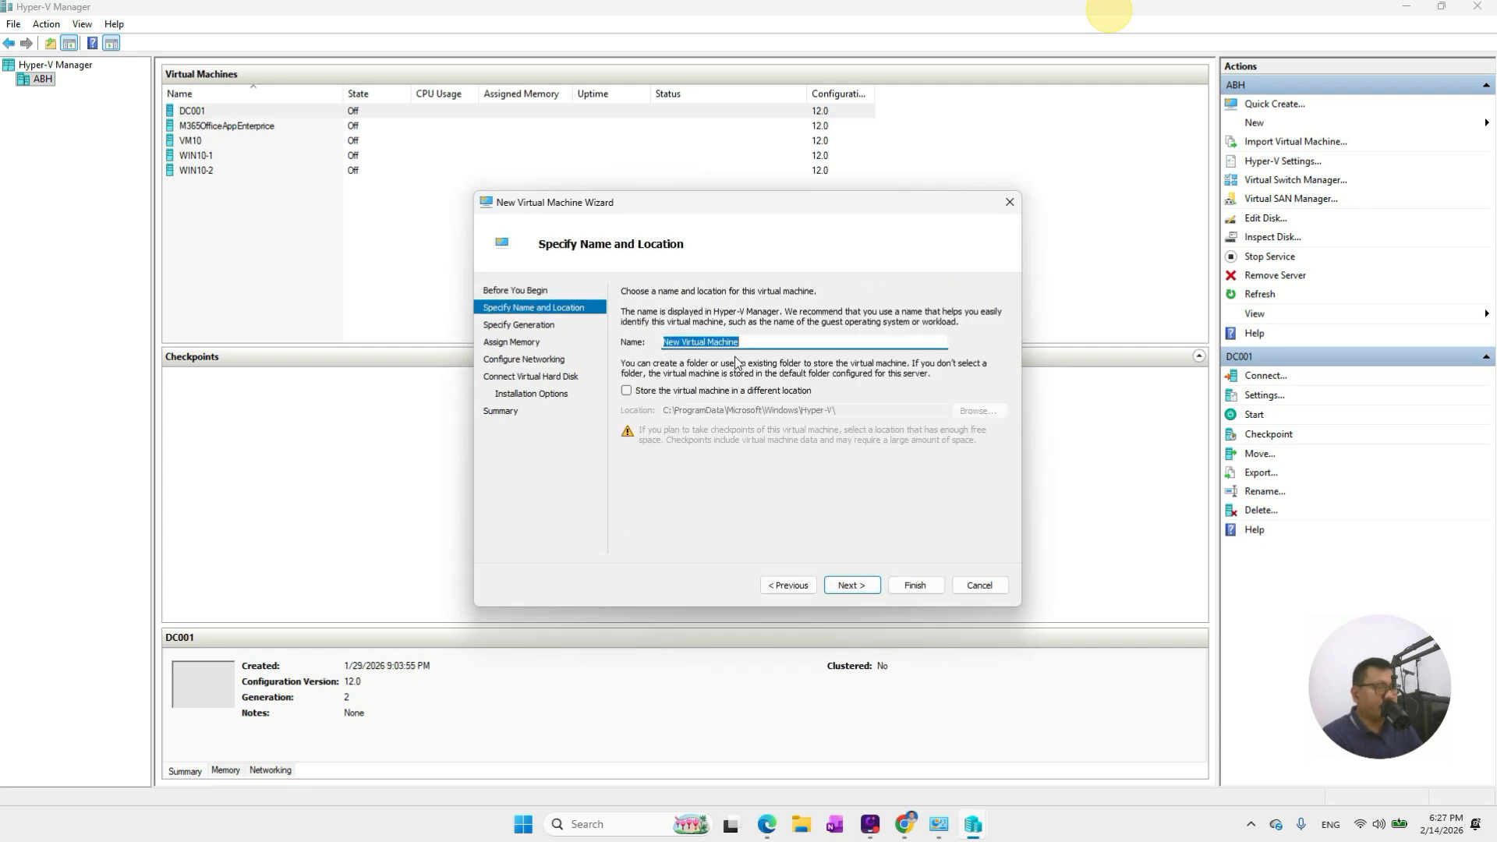
pyautogui.press('BackSpace')
pyautogui.write('w')
pyautogui.press('BackSpace')
pyautogui.write('e')
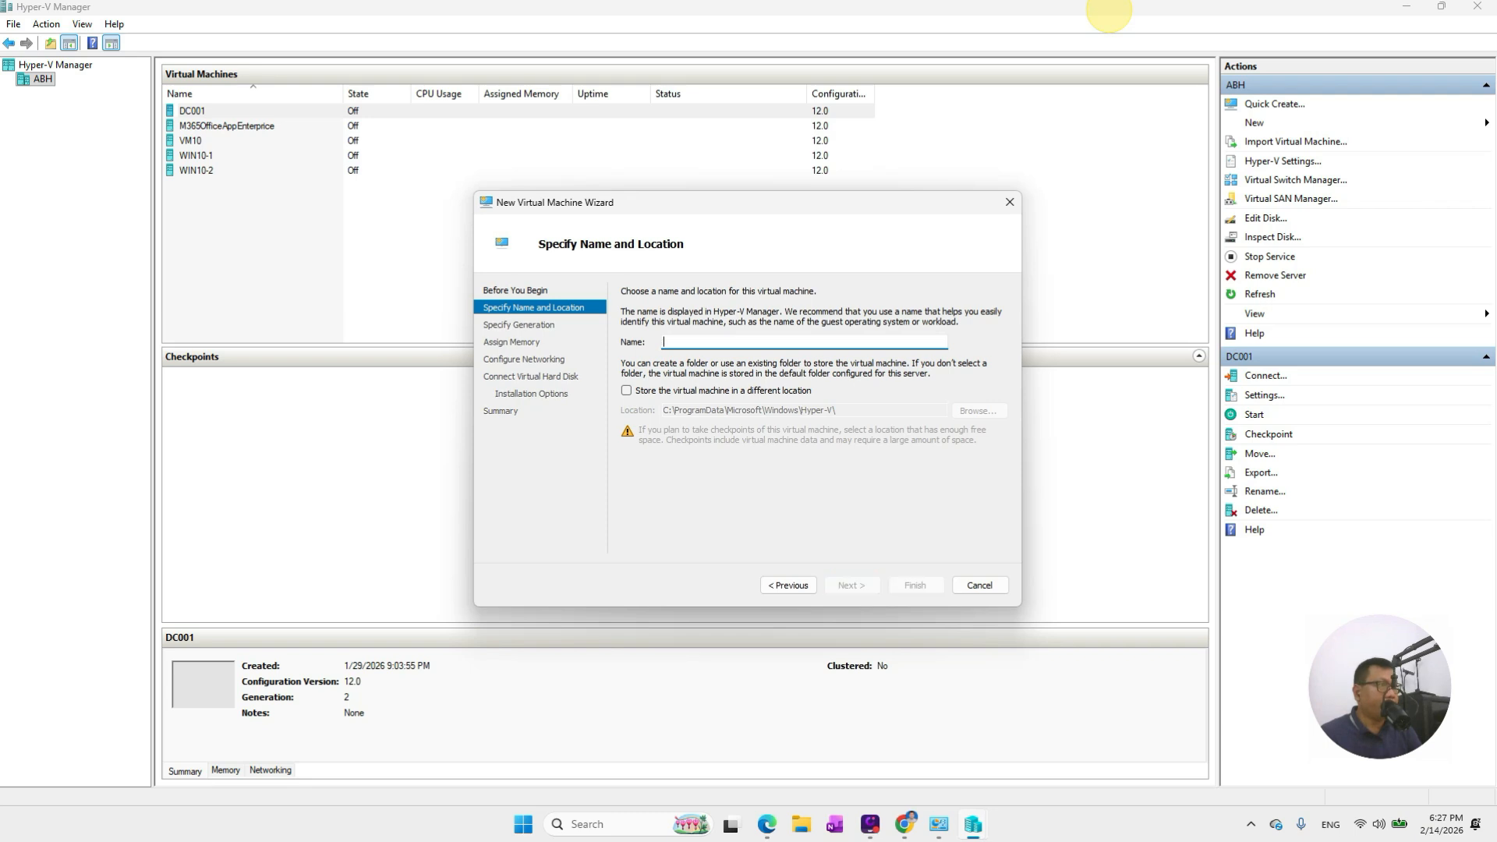
pyautogui.press('BackSpace')
pyautogui.press('BackSpace')
pyautogui.press('BackSpace')
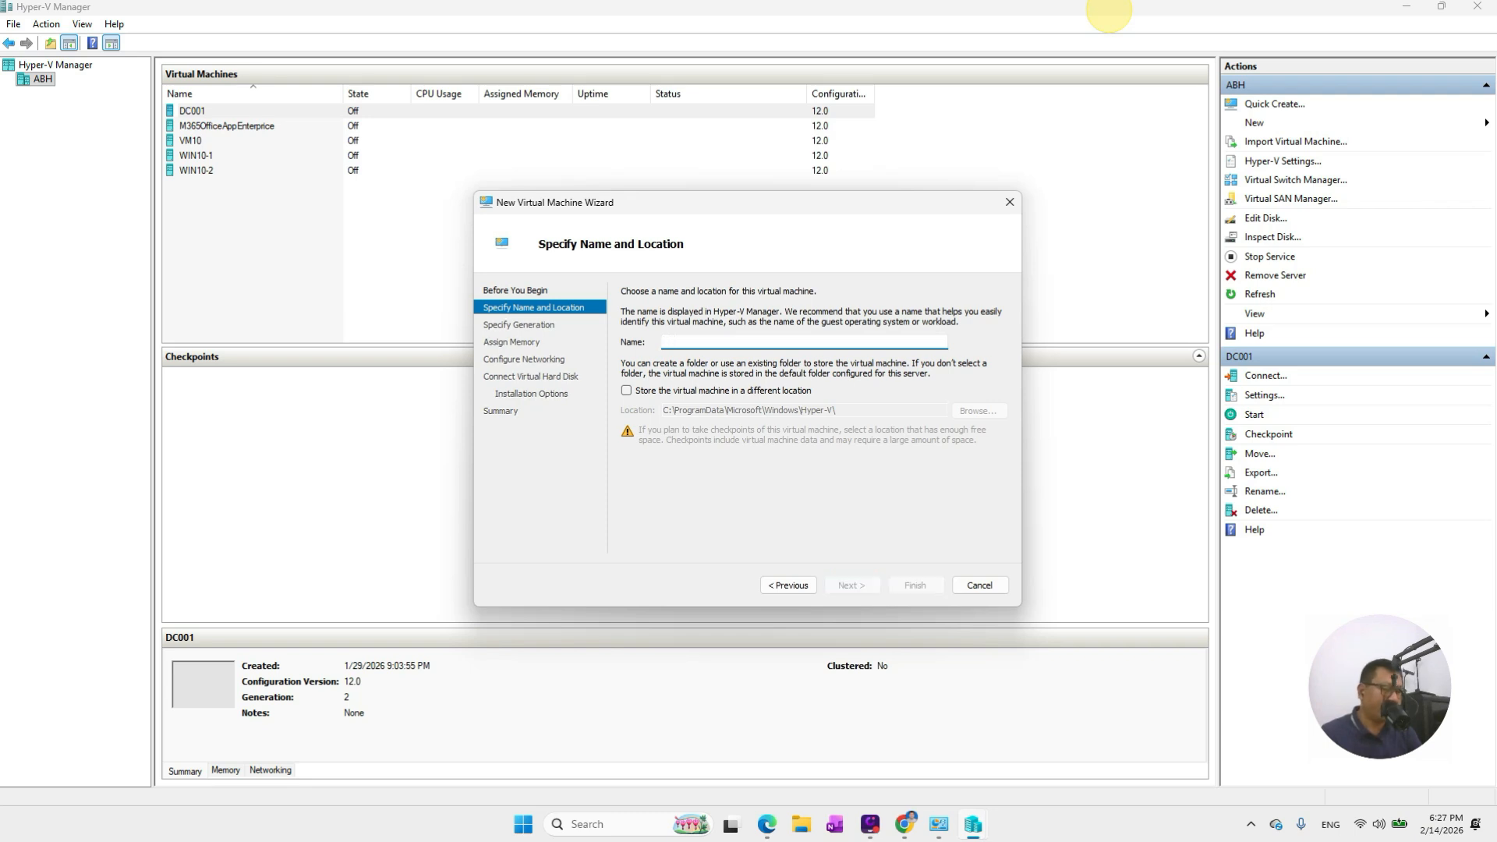
pyautogui.write('WINDOWS10PRO')
pyautogui.moveTo(732, 343); pyautogui.dragTo(551, 313)
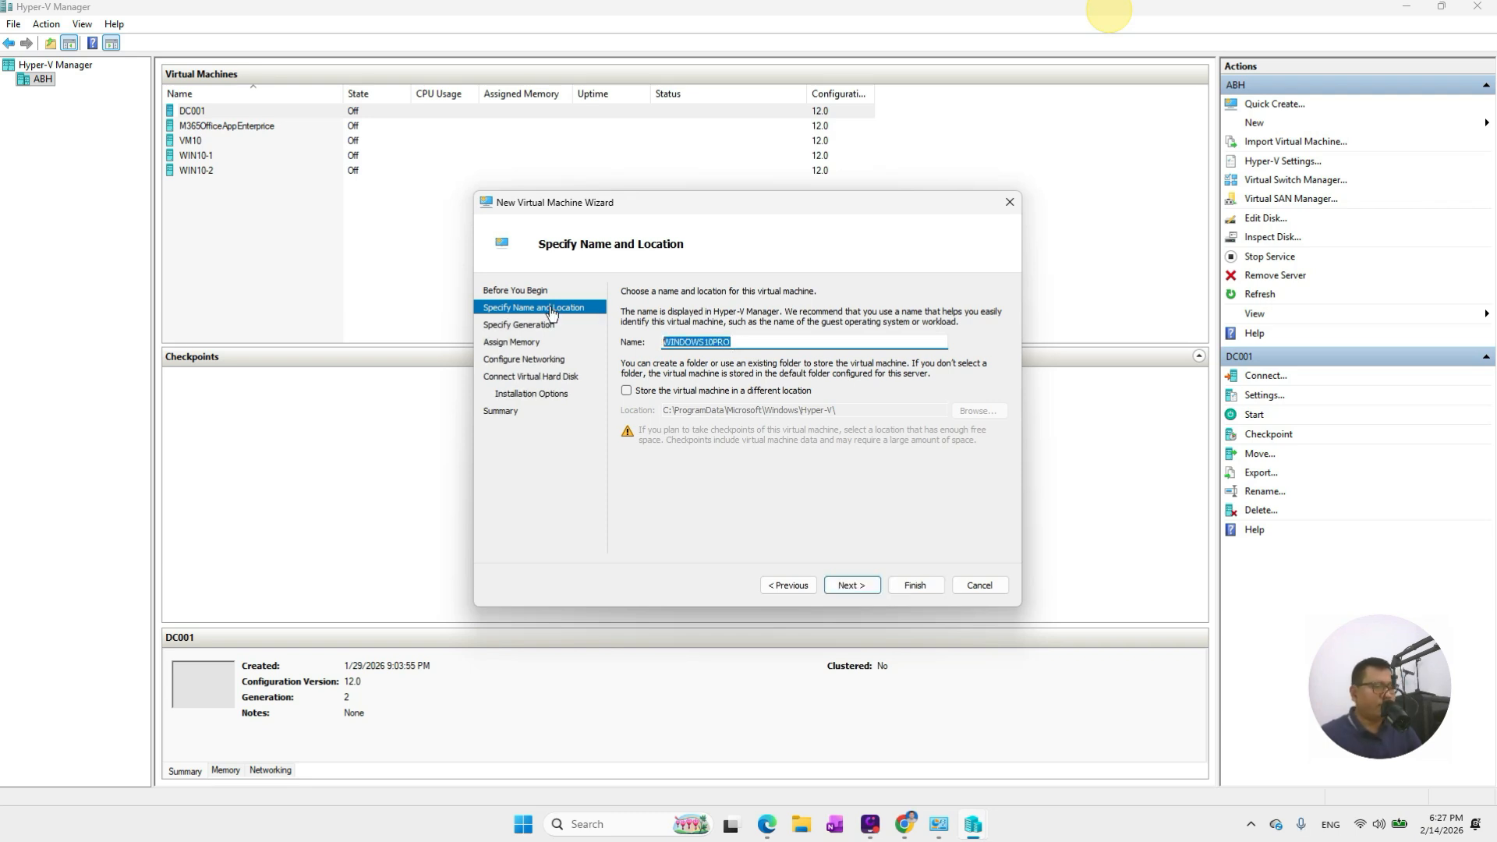
pyautogui.write('WINPRO')
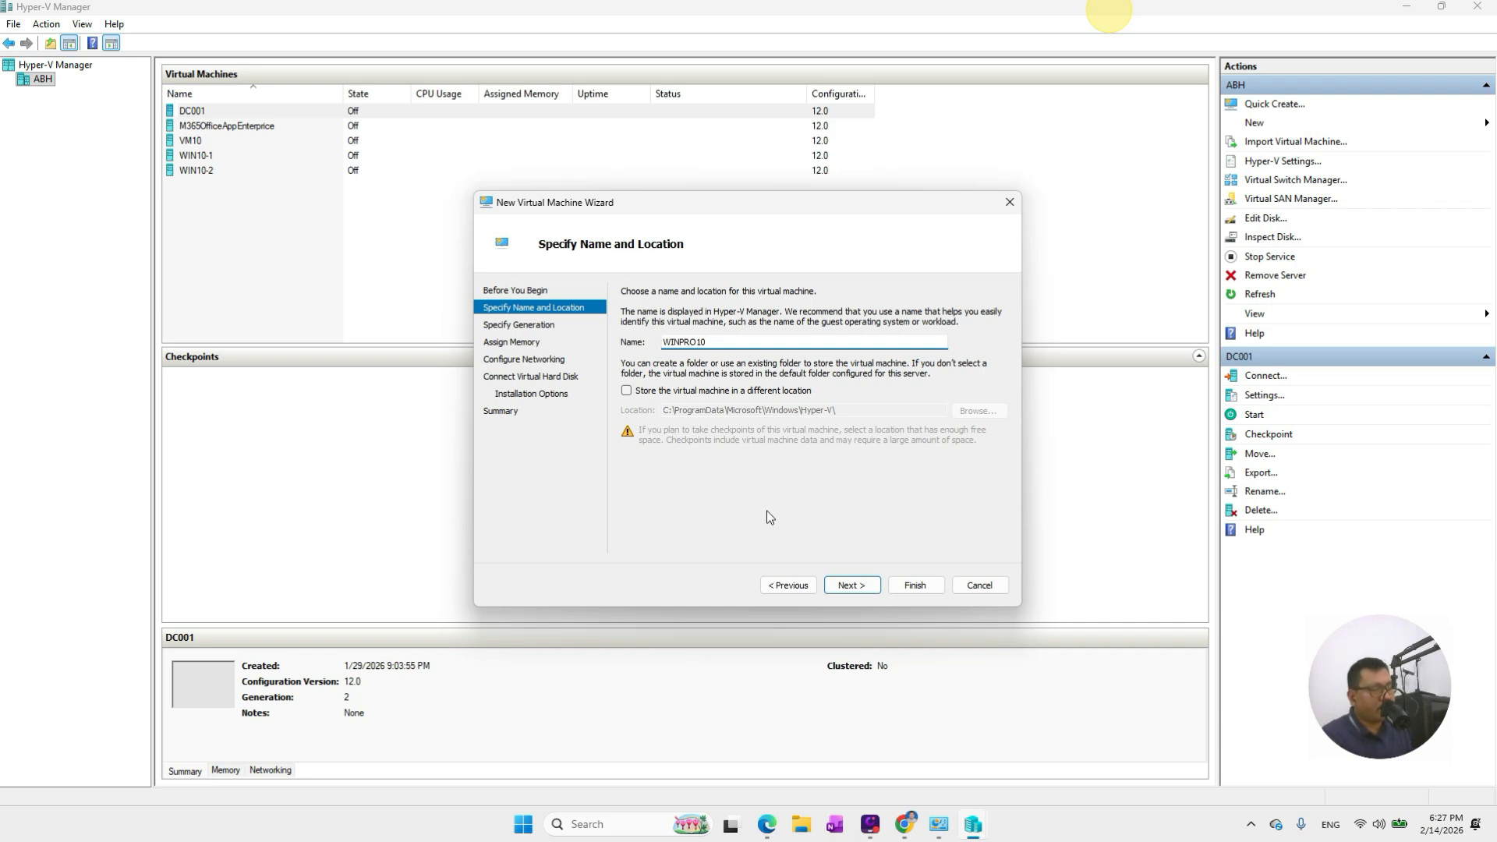
pyautogui.click(850, 586)
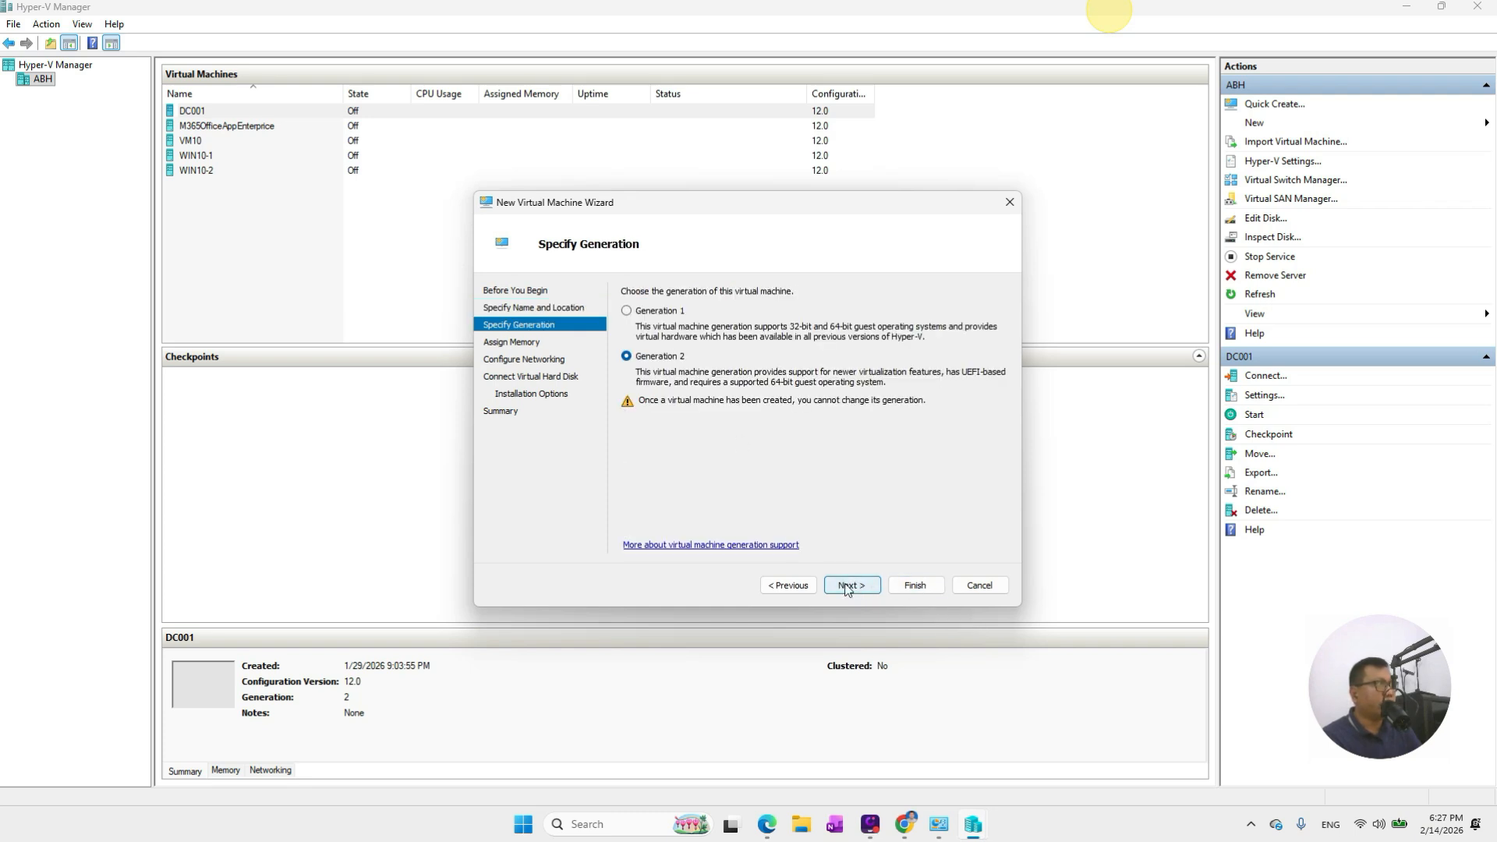
# Keep Generation 2 and set the startup memory to 500
pyautogui.click(848, 587)
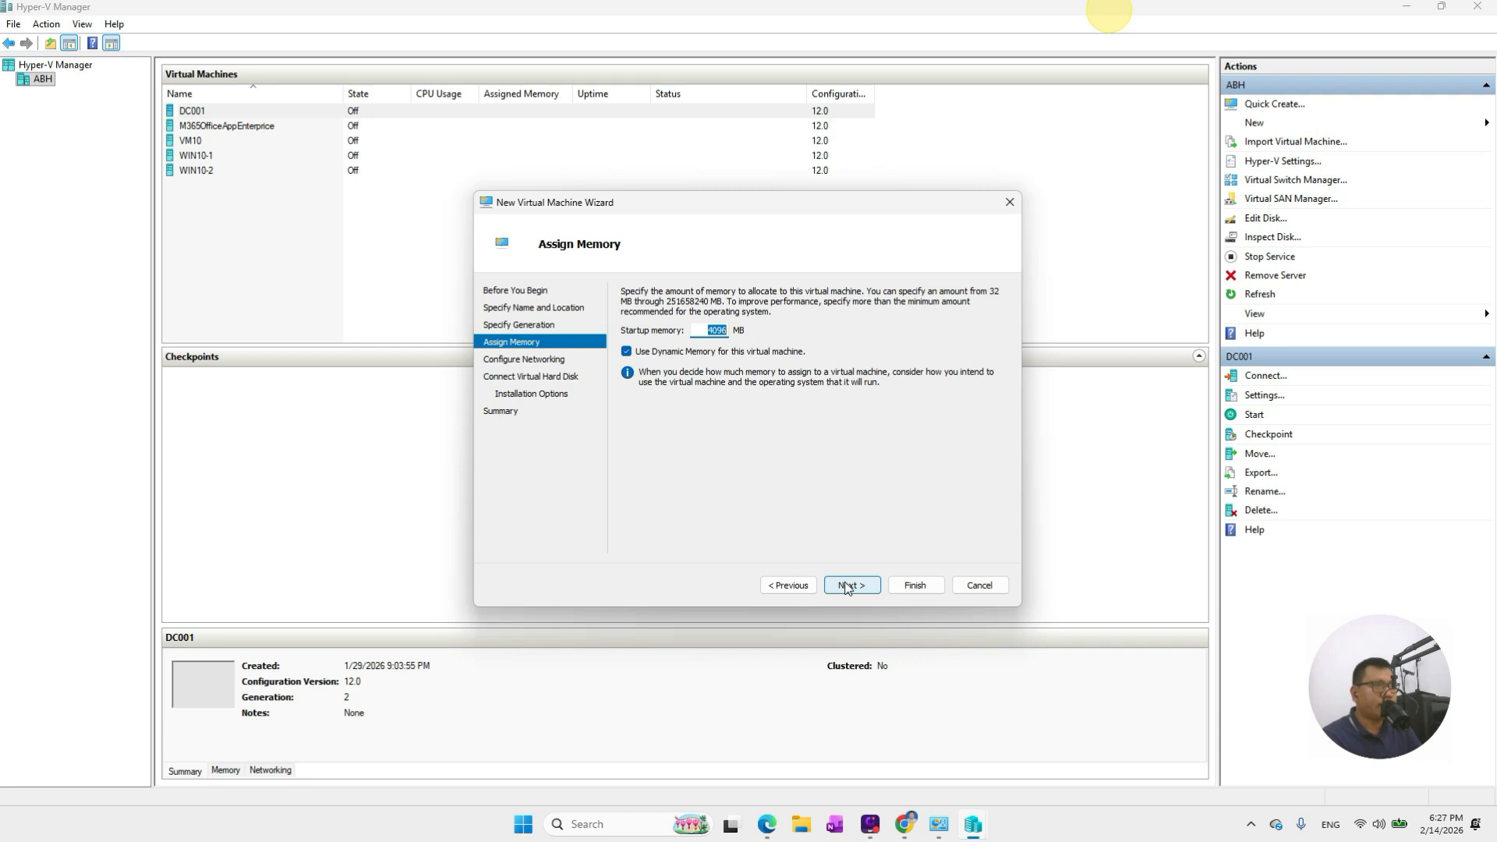
pyautogui.click(712, 330)
pyautogui.doubleClick(699, 330)
pyautogui.write('5000')
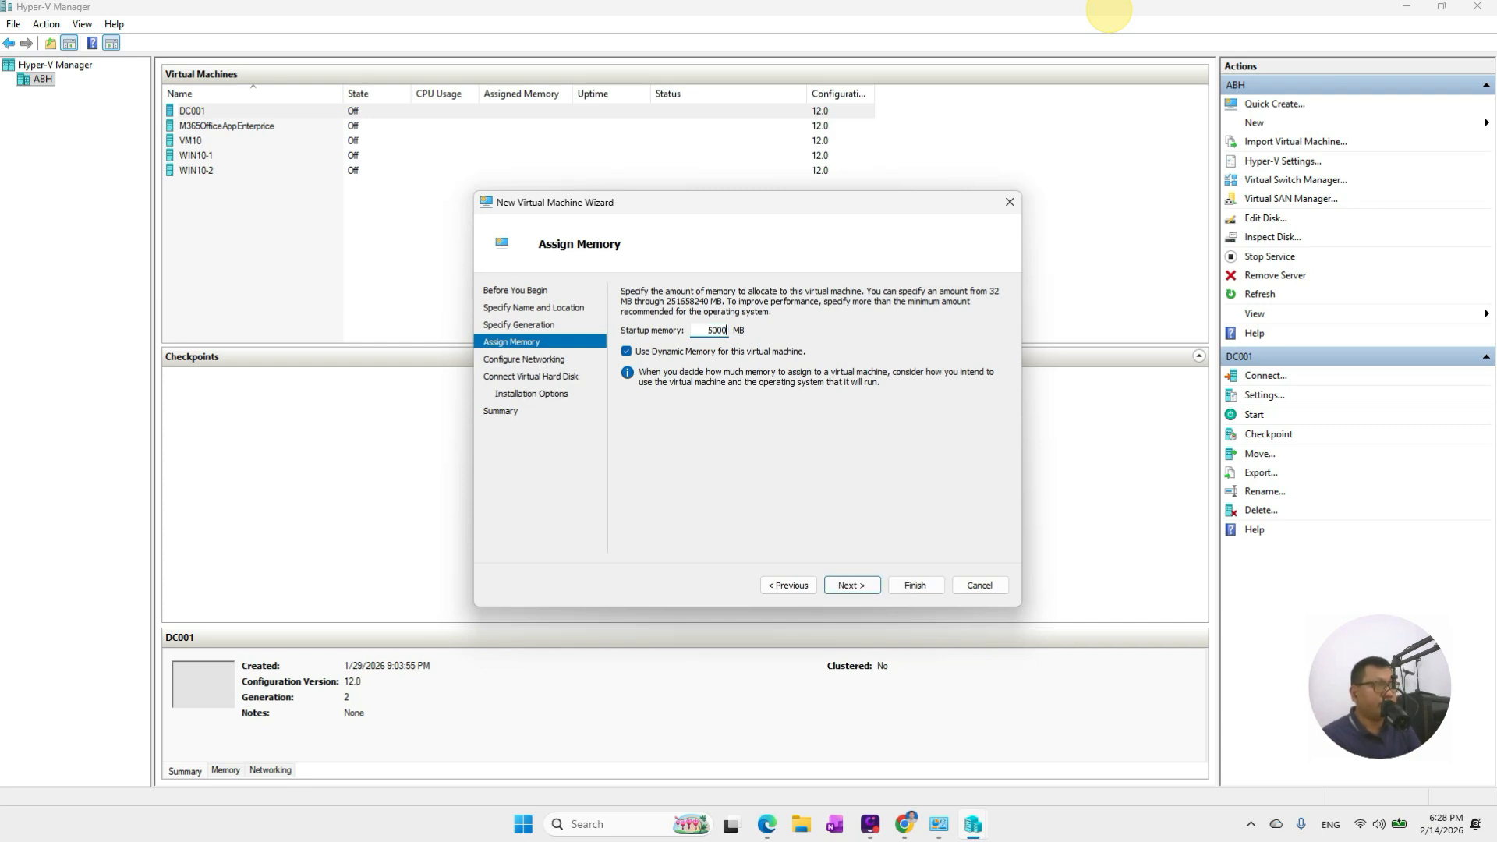
pyautogui.click(850, 586)
# Connect the virtual machine's network adapter to the Default Switch
pyautogui.click(772, 323)
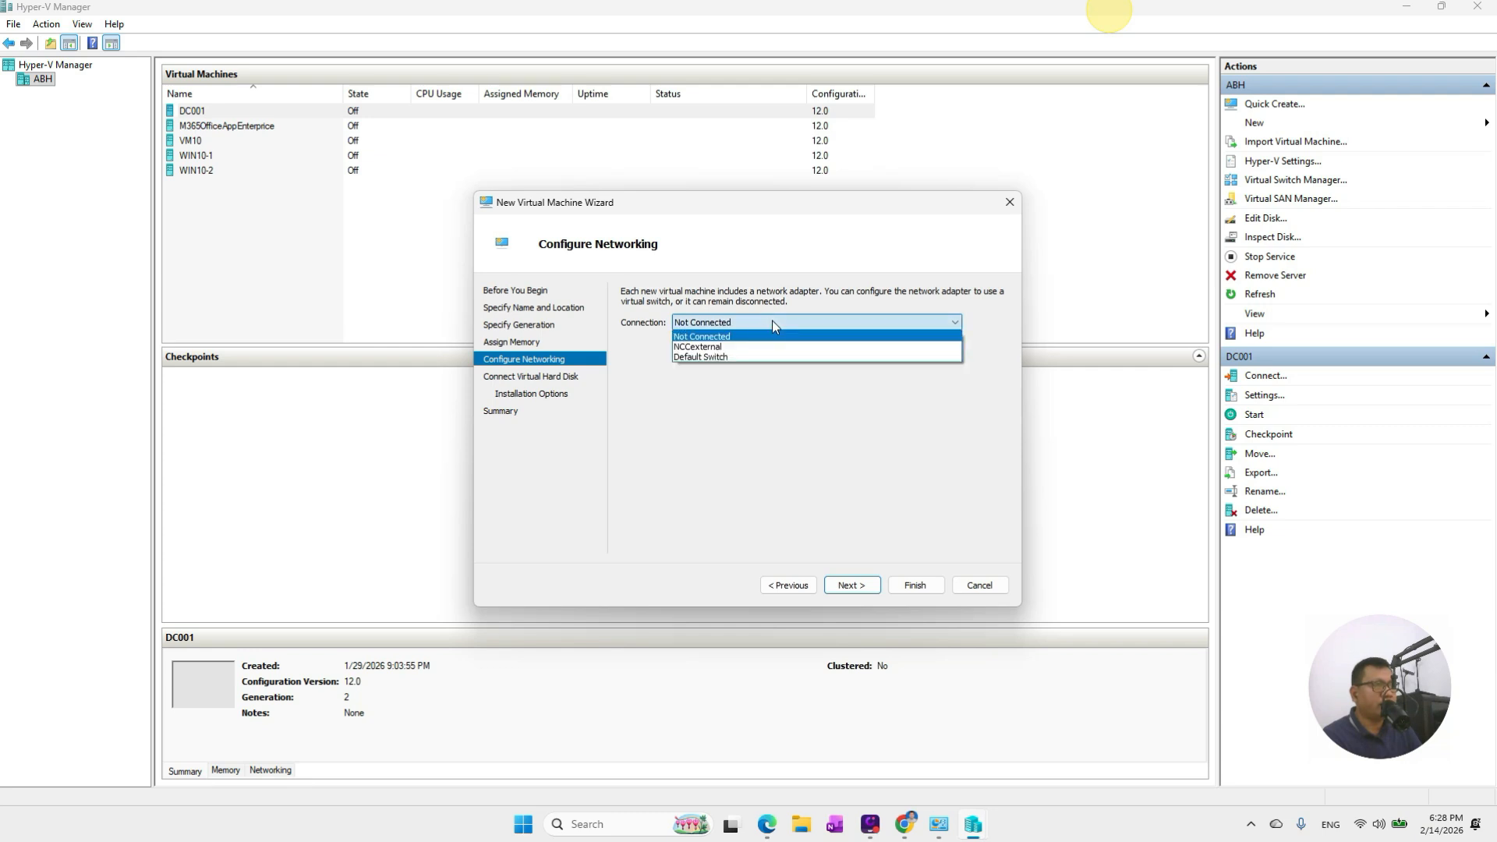
pyautogui.click(694, 357)
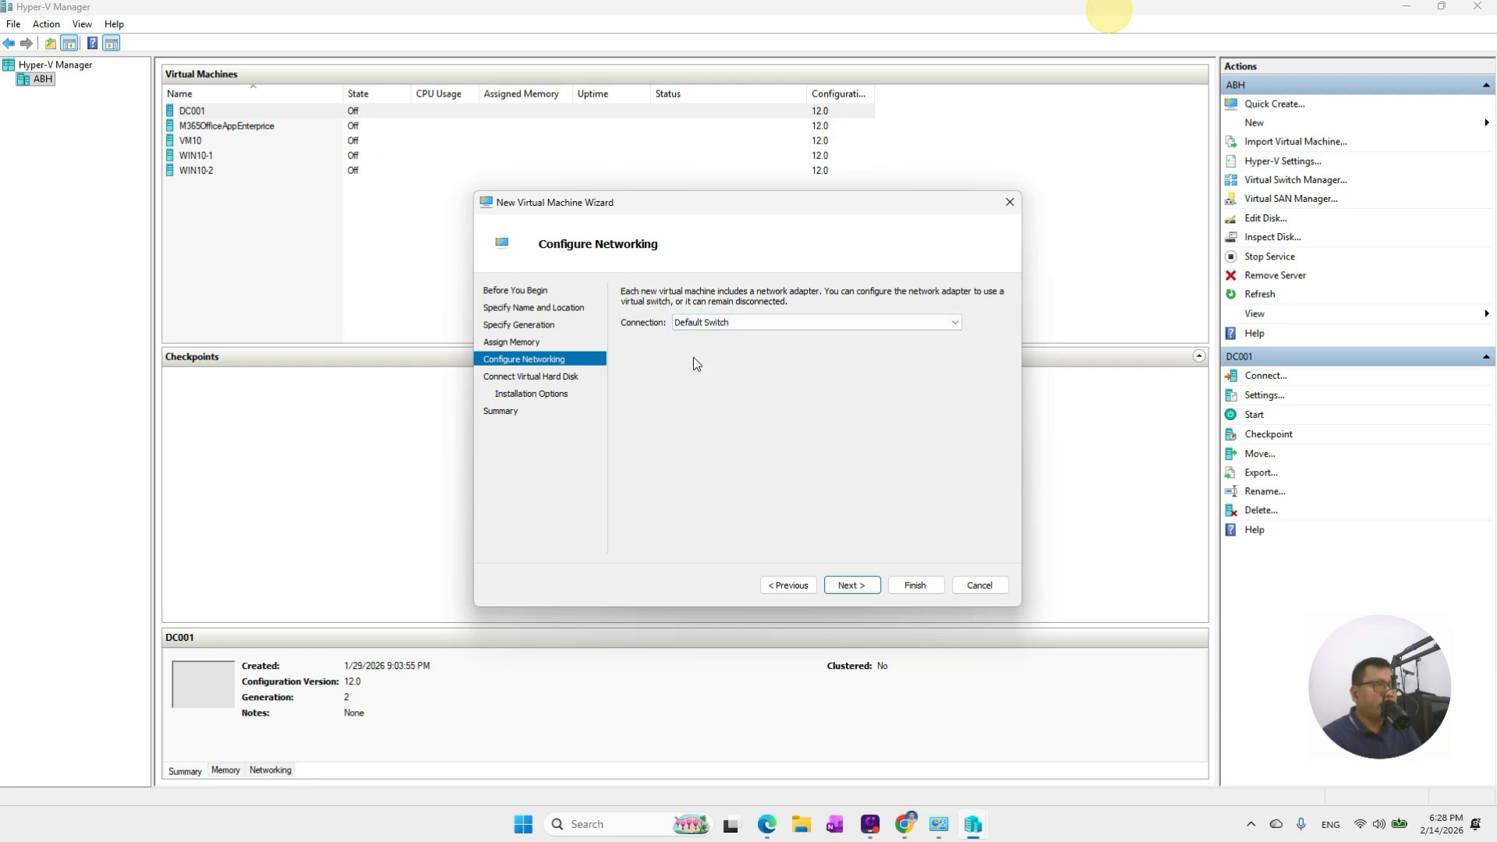
pyautogui.click(852, 586)
# Set the WINPRO10.vhdx virtual hard disk size to 40 GB
pyautogui.doubleClick(705, 401)
pyautogui.write('50')
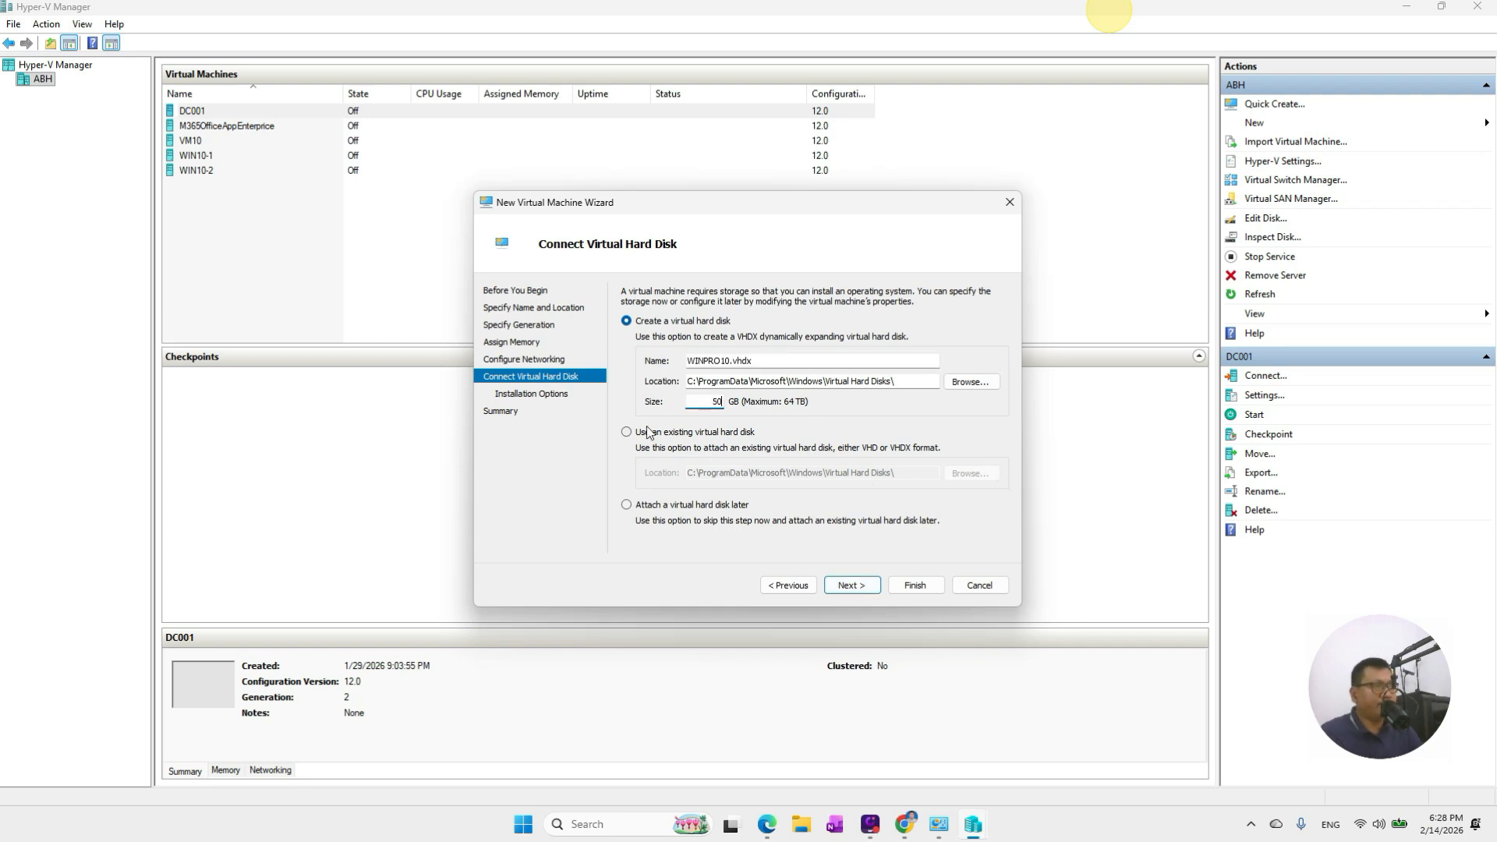
pyautogui.doubleClick(706, 401)
pyautogui.write('40')
pyautogui.click(851, 586)
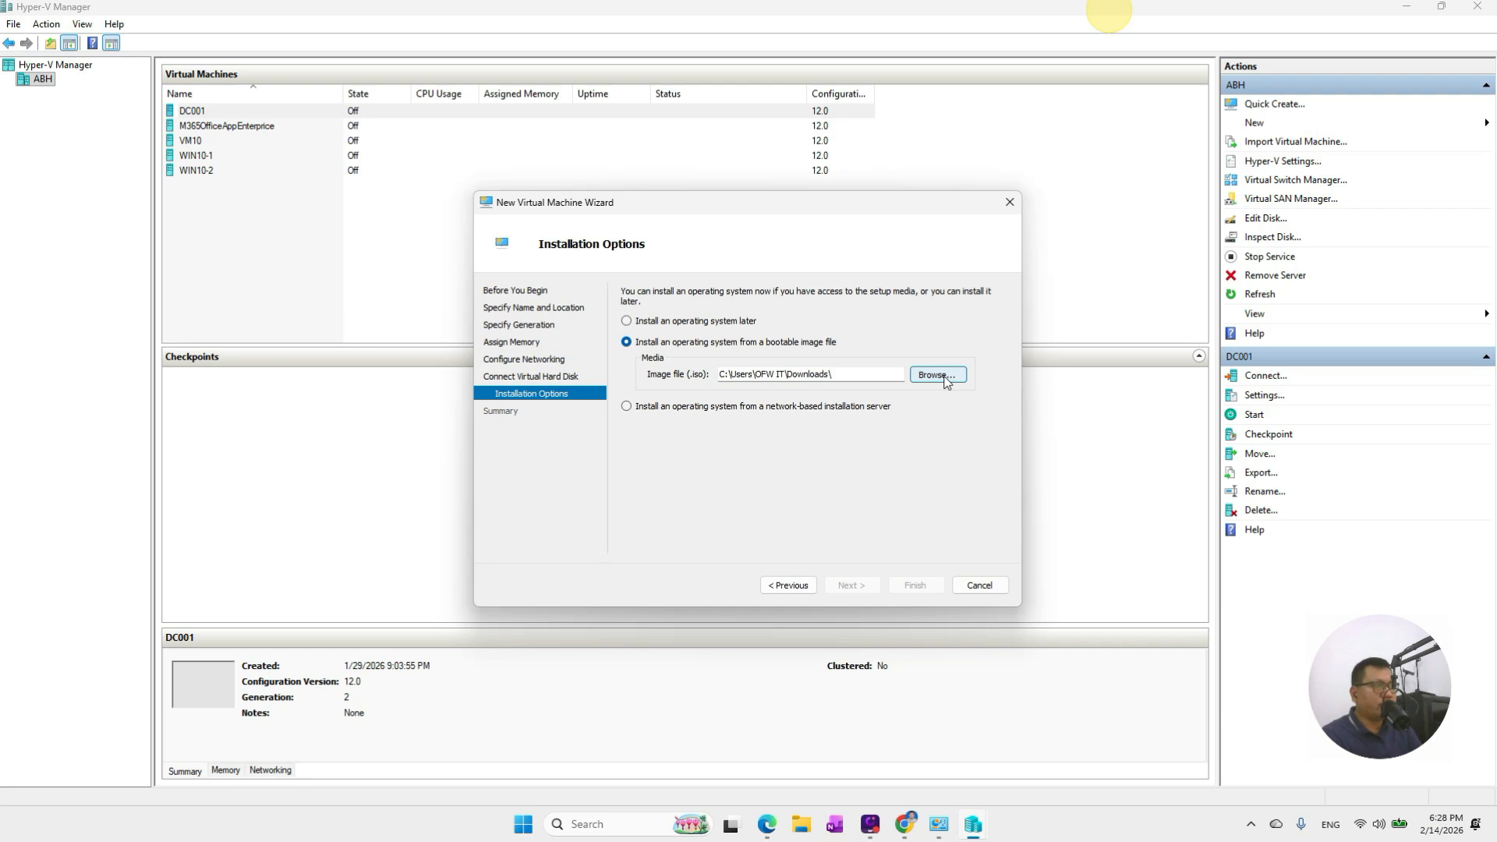
# Install from the Windows 10 NEW.iso image, review the summary, and finish creating WINPRO10
pyautogui.click(939, 375)
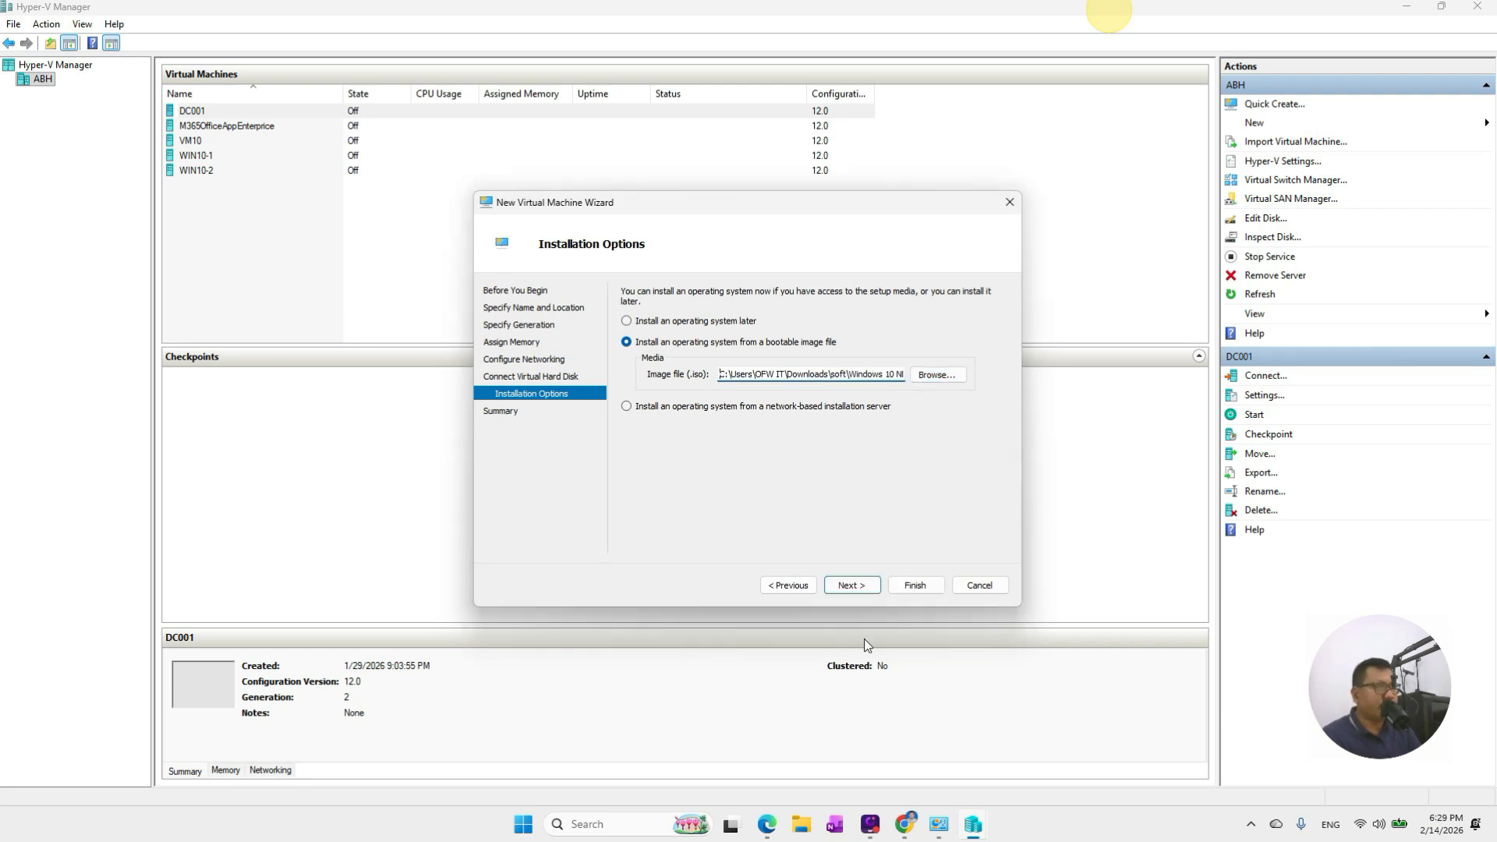
pyautogui.click(858, 593)
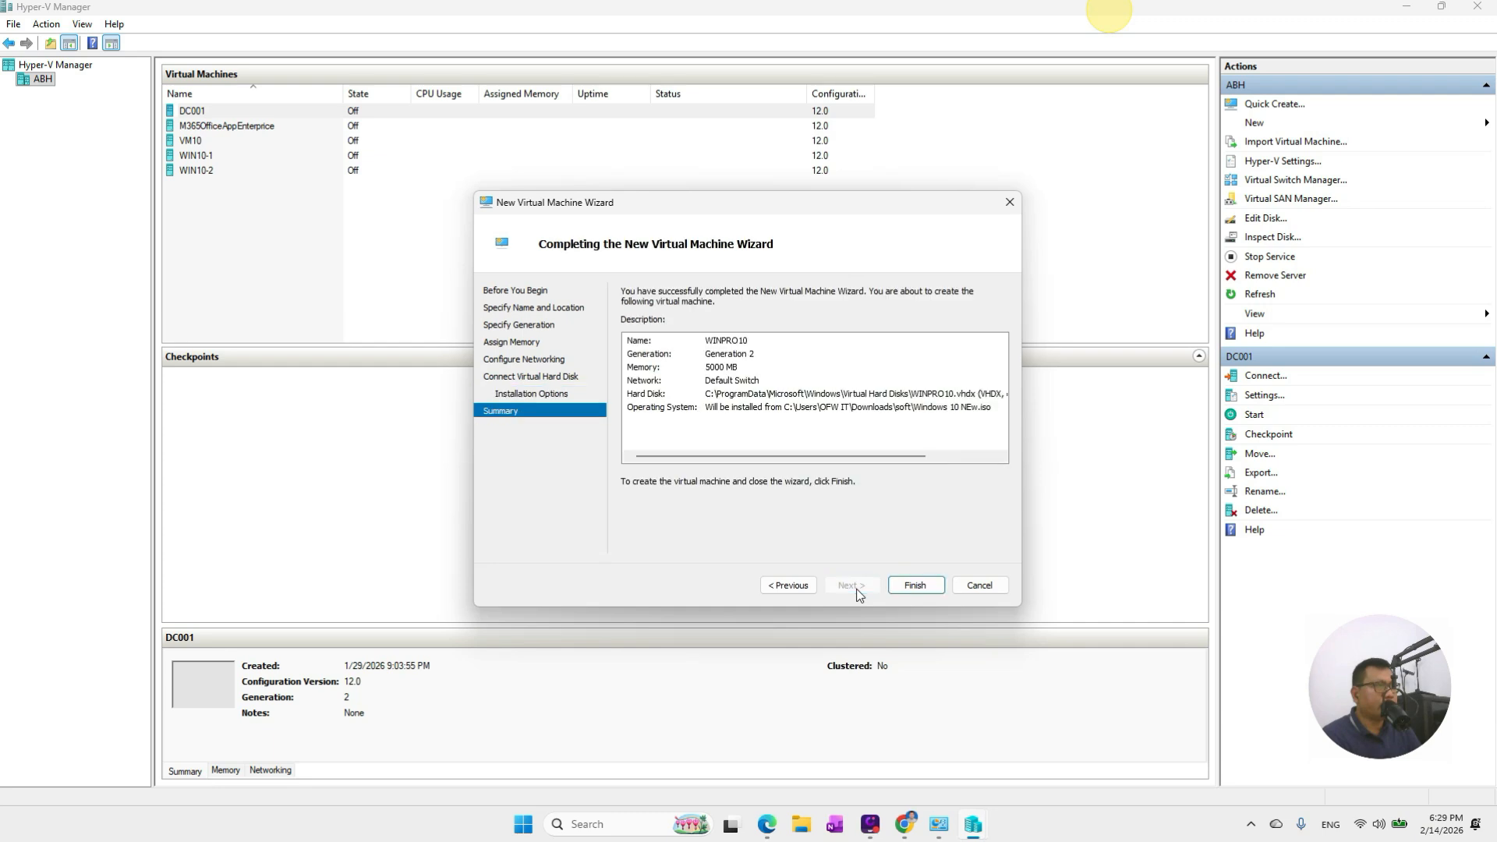
pyautogui.click(897, 586)
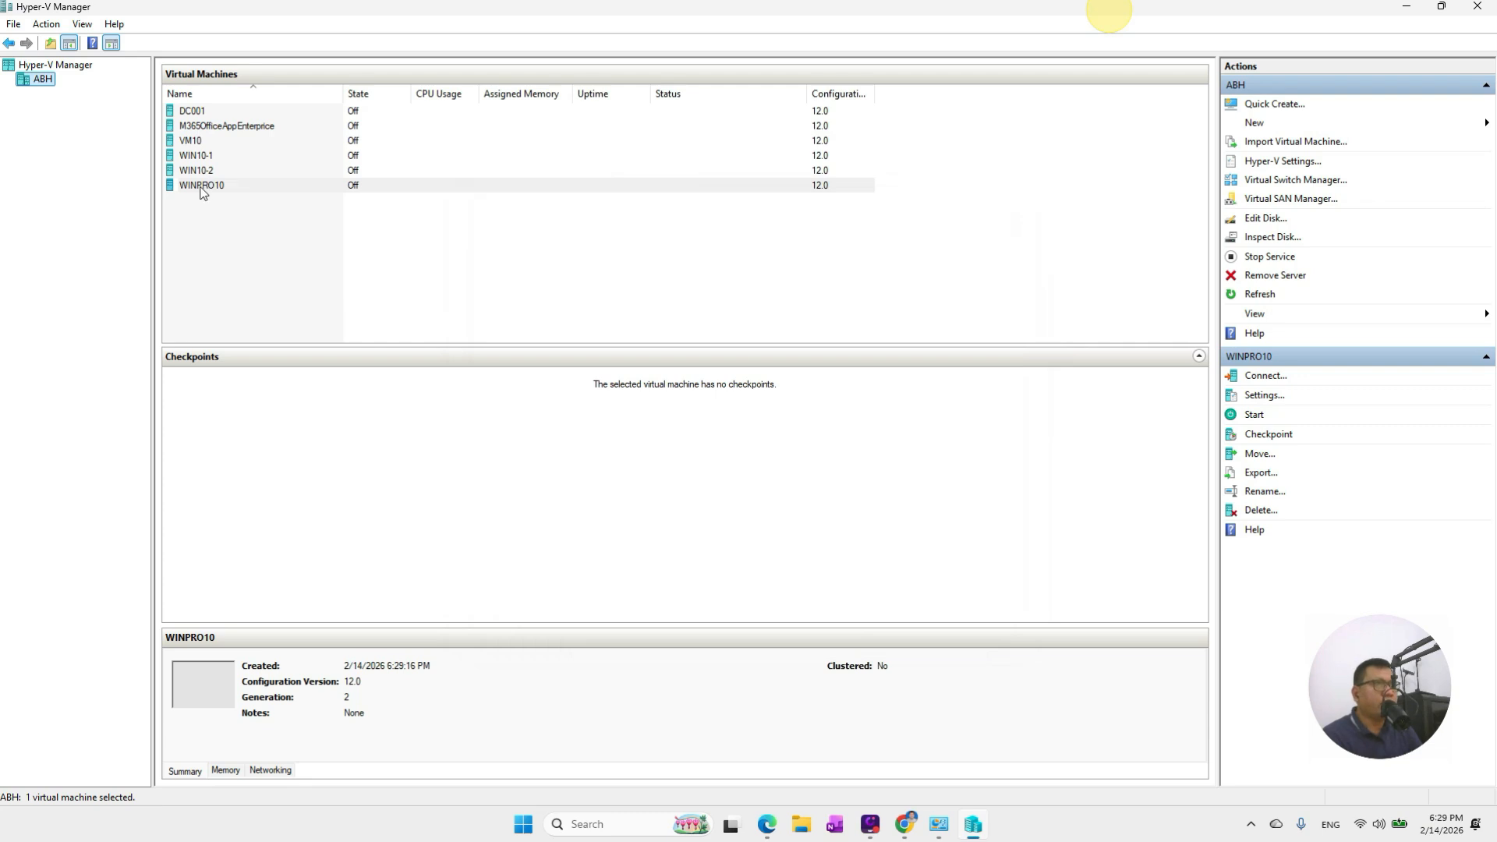
# Connect to WINPRO10, power it on, and reposition the console window to show fully
pyautogui.rightClick(200, 189)
pyautogui.click(234, 195)
pyautogui.click(835, 435)
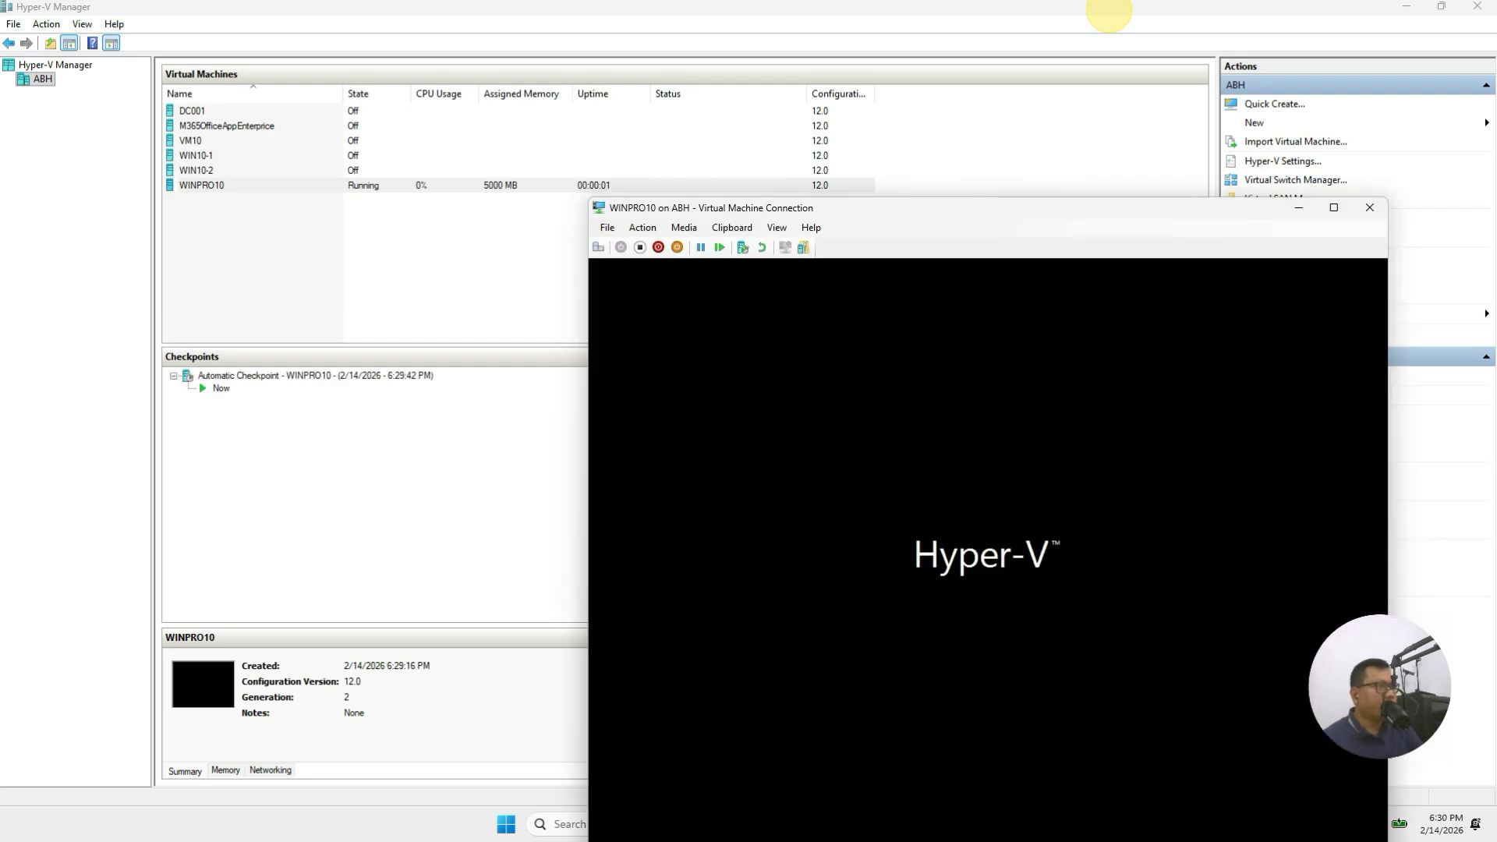
pyautogui.moveTo(942, 212); pyautogui.dragTo(764, 108)
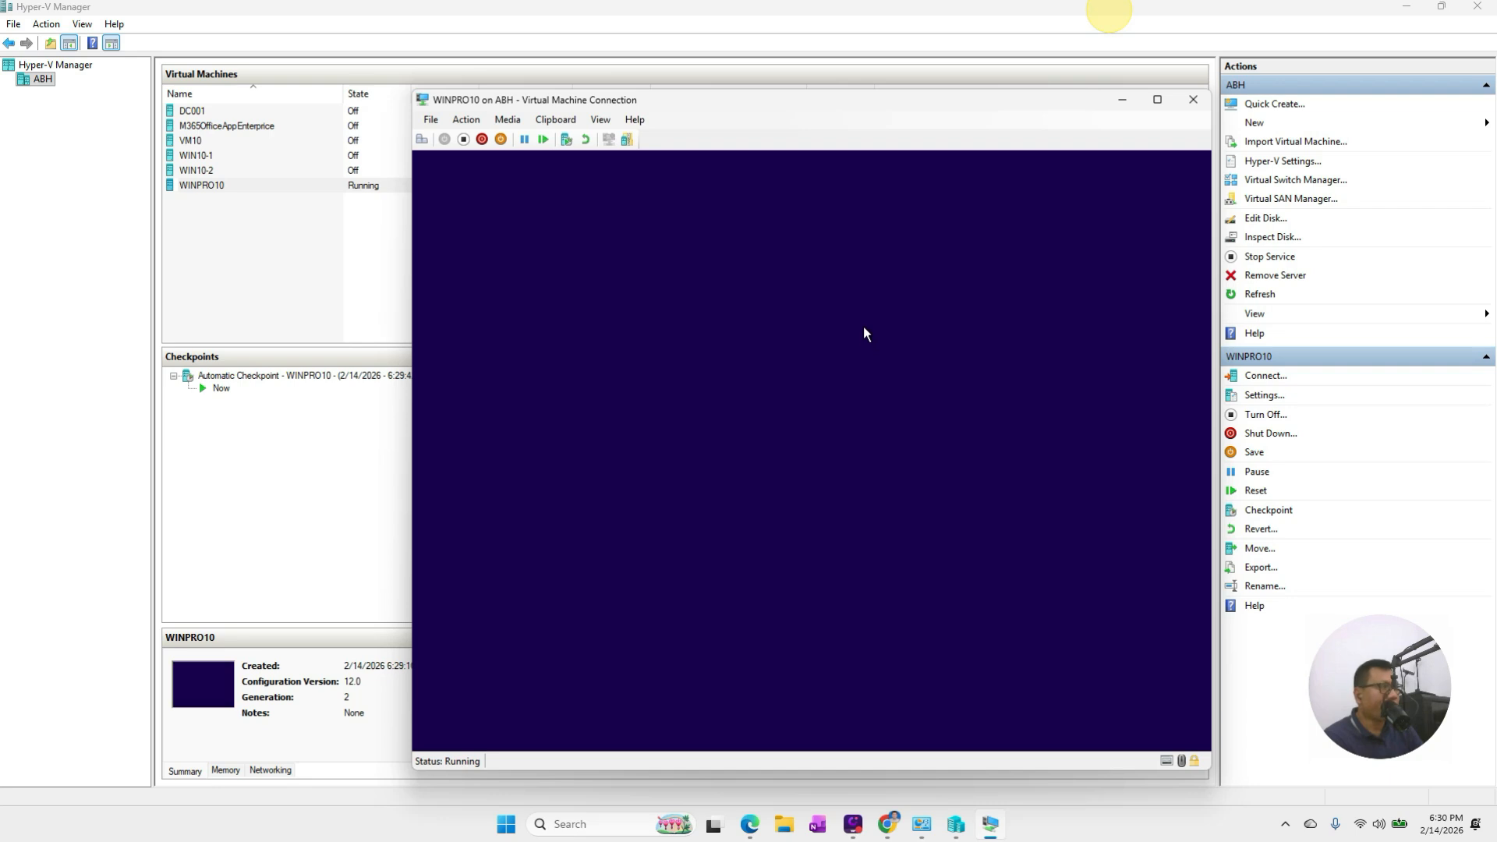
# Run Windows Setup without a product key, installing Windows 10 Pro onto the unallocated Drive 0
pyautogui.click(1012, 580)
pyautogui.click(786, 464)
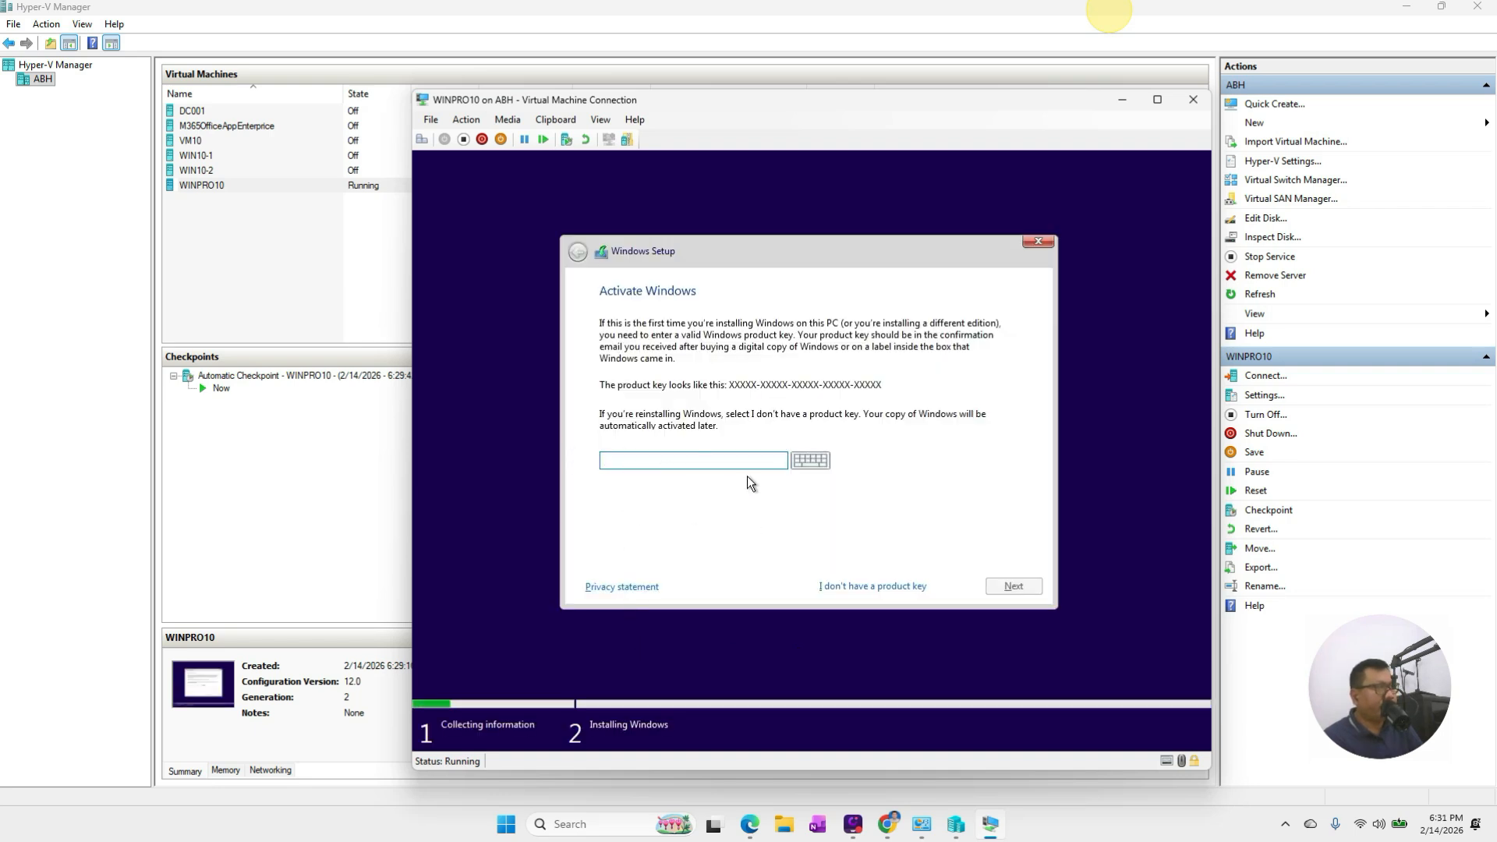
pyautogui.click(859, 587)
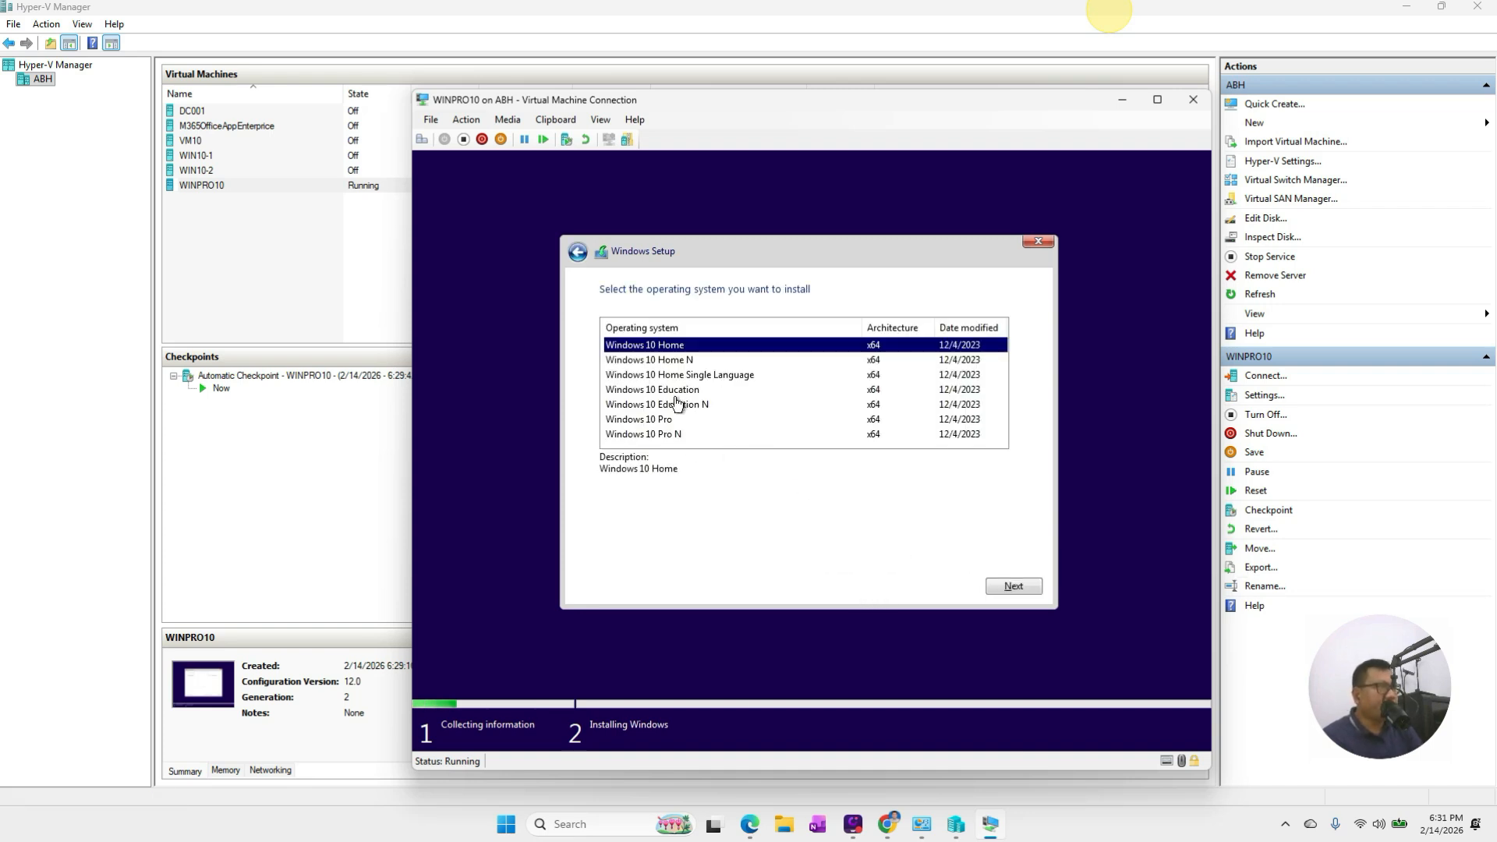
pyautogui.click(655, 420)
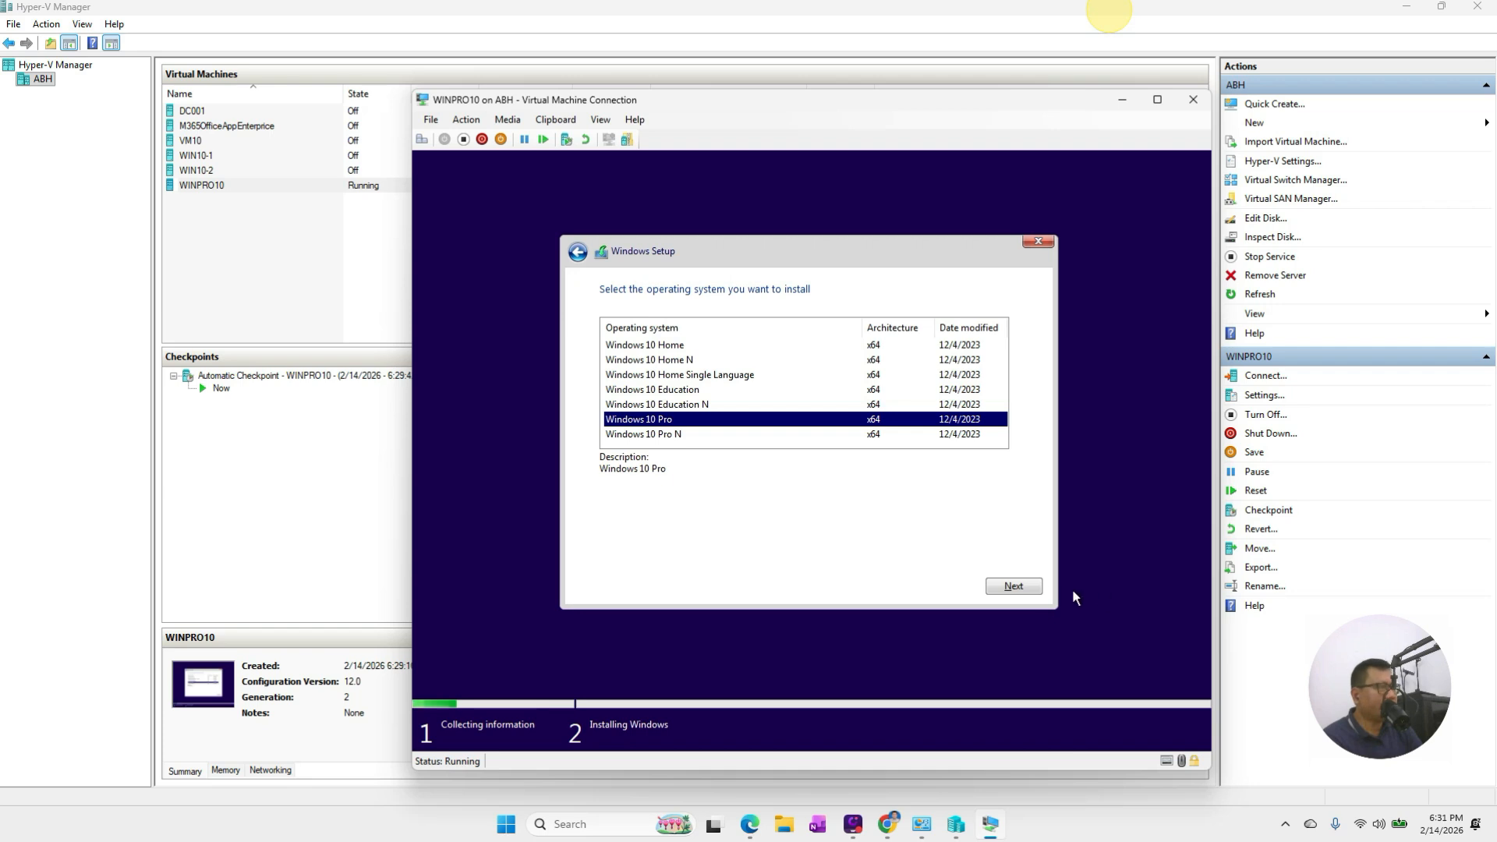
pyautogui.click(1014, 586)
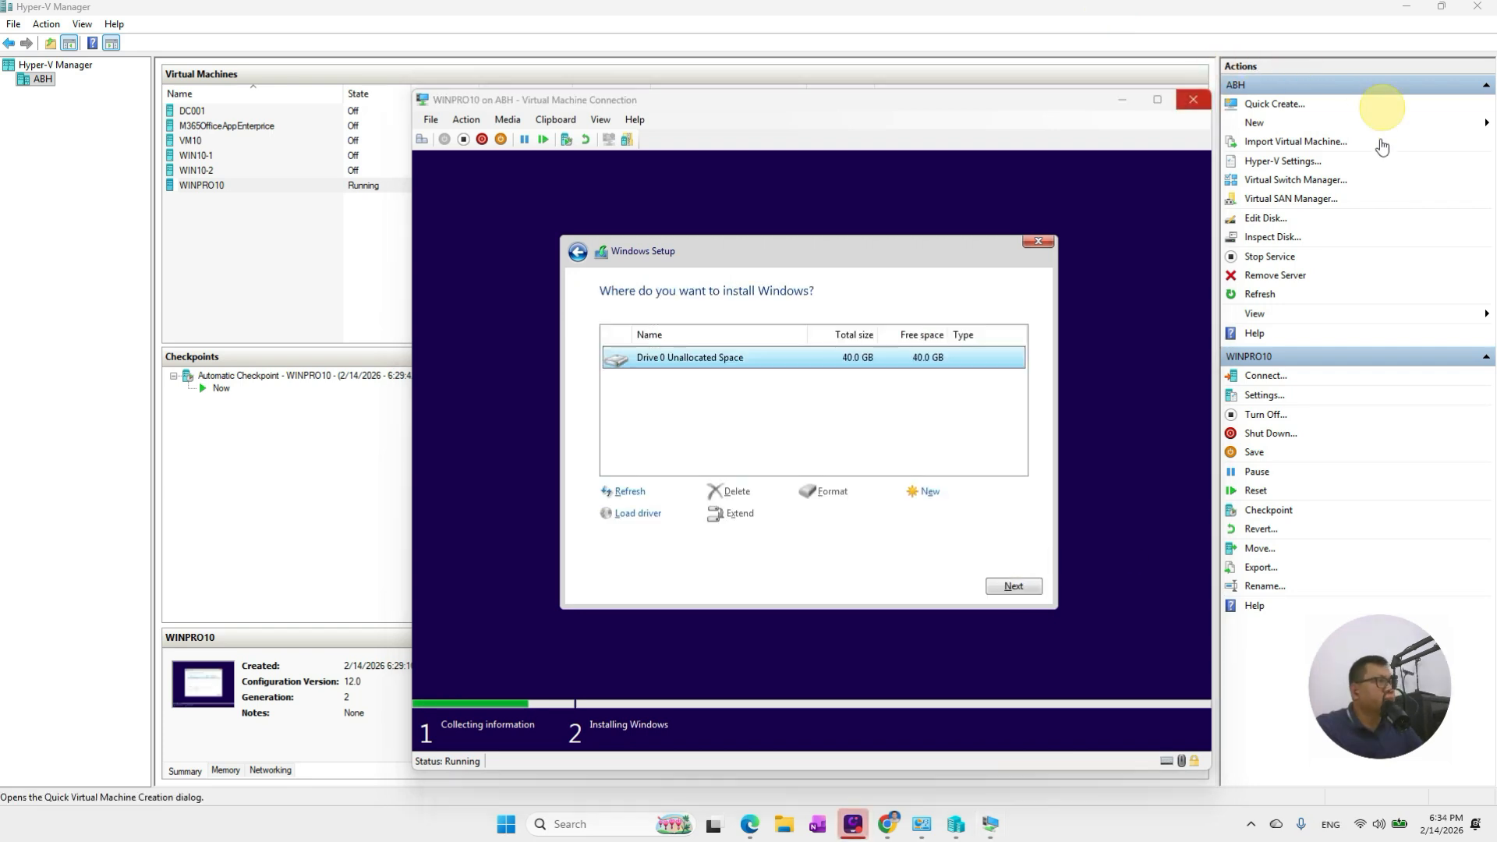
pyautogui.click(1013, 587)
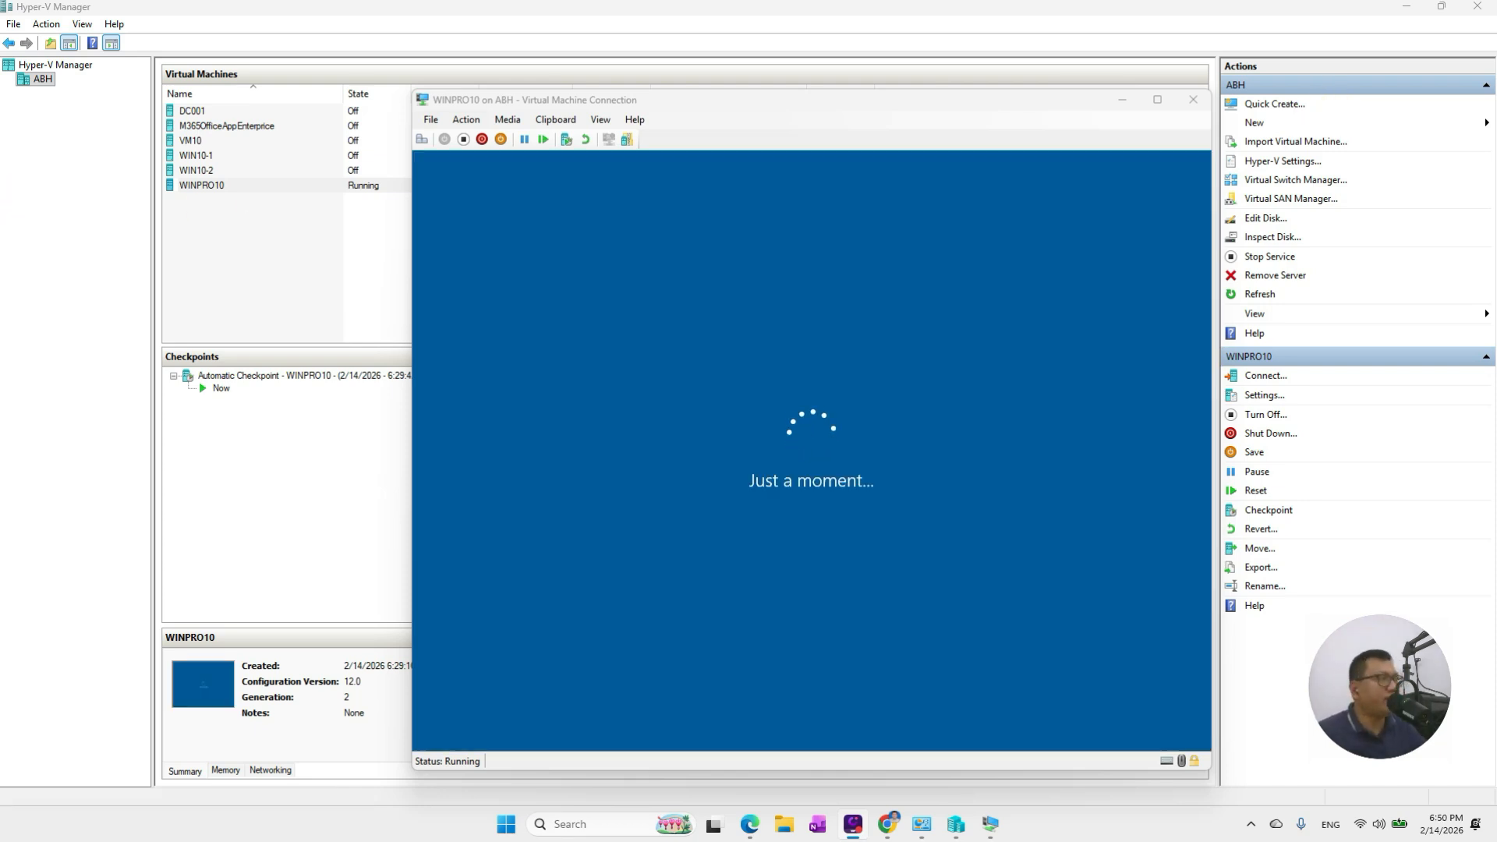
# Bring the Microsoft 365 Active users page forward and maximize the browser
pyautogui.hotkey('alt', 'Tab')
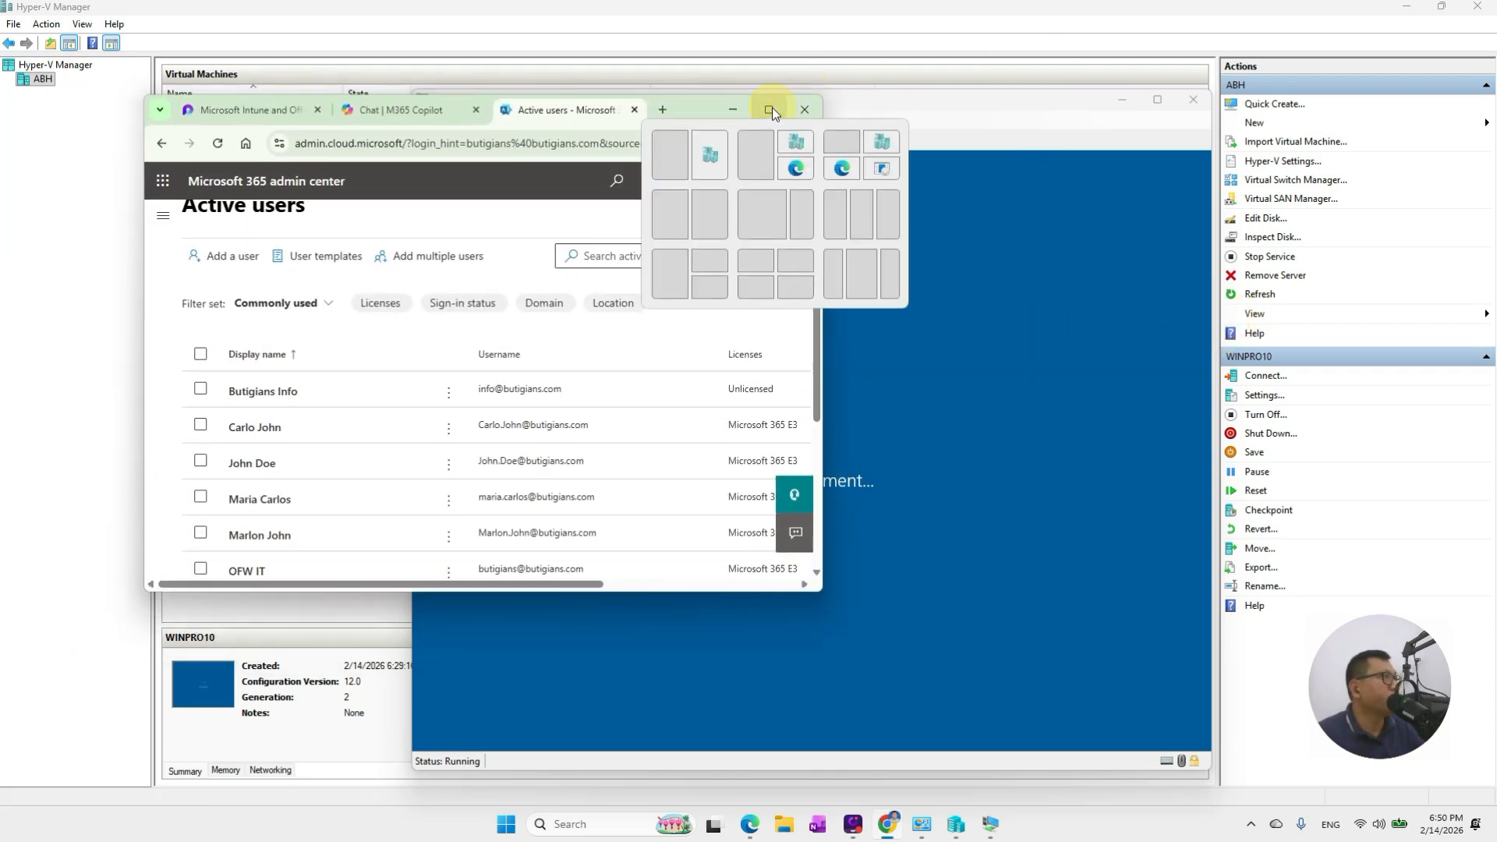
pyautogui.click(771, 110)
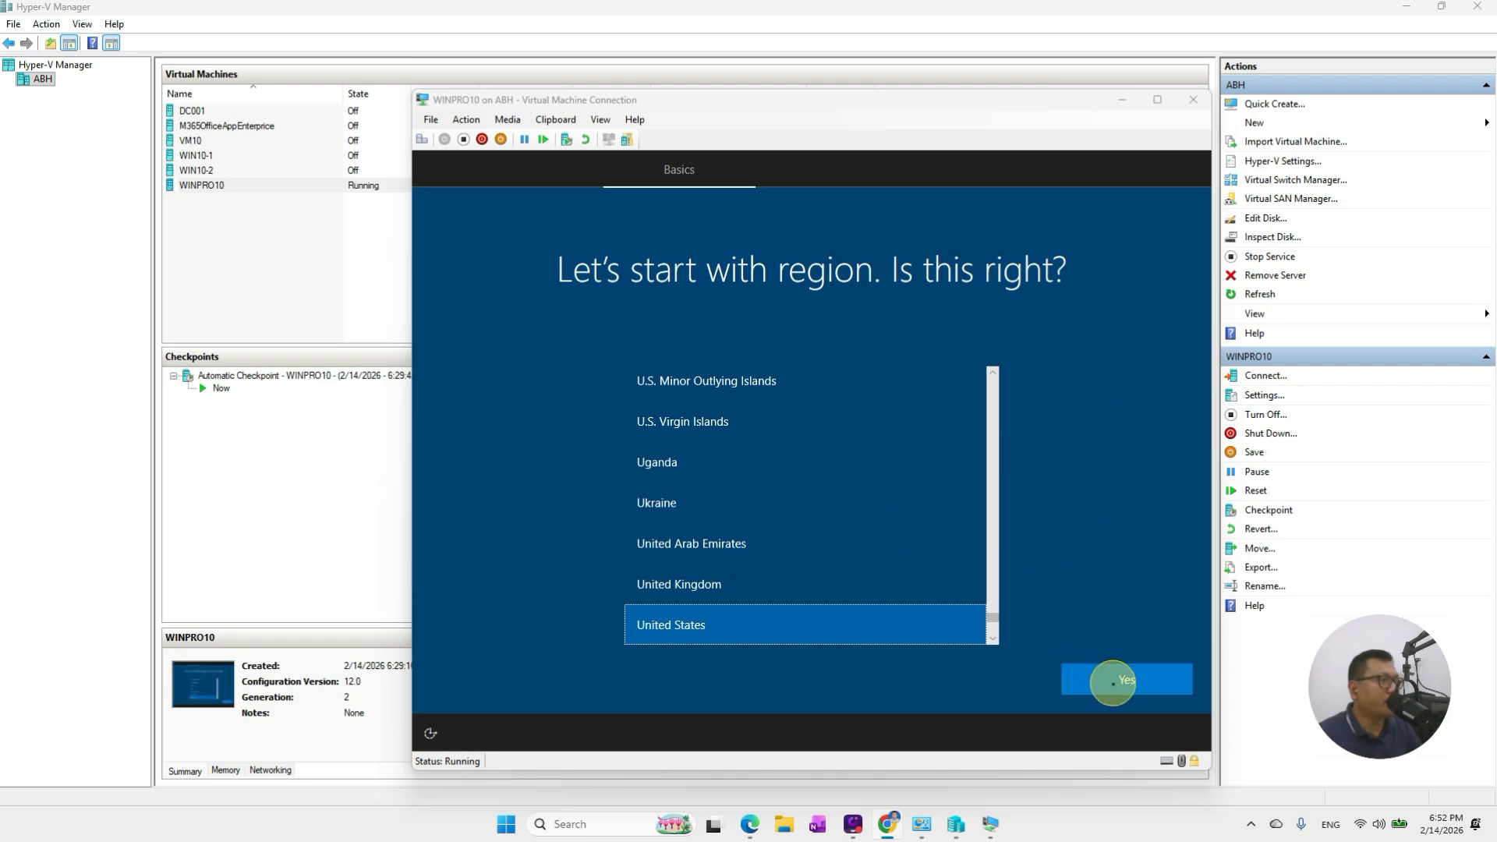
# Confirm the United States region and US keyboard, skipping a second keyboard layout
pyautogui.click(1113, 683)
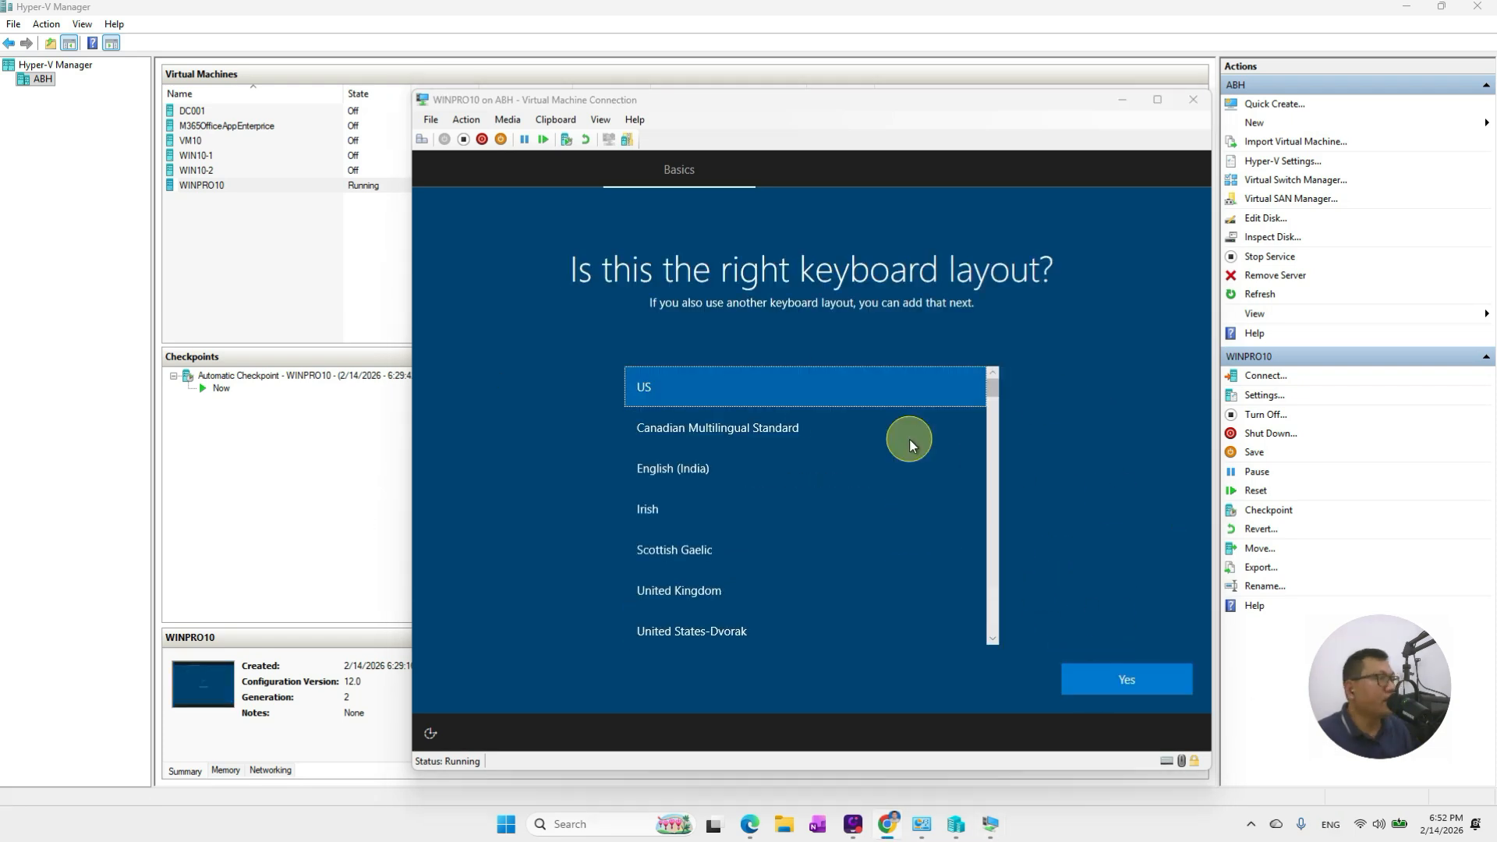
pyautogui.click(1131, 685)
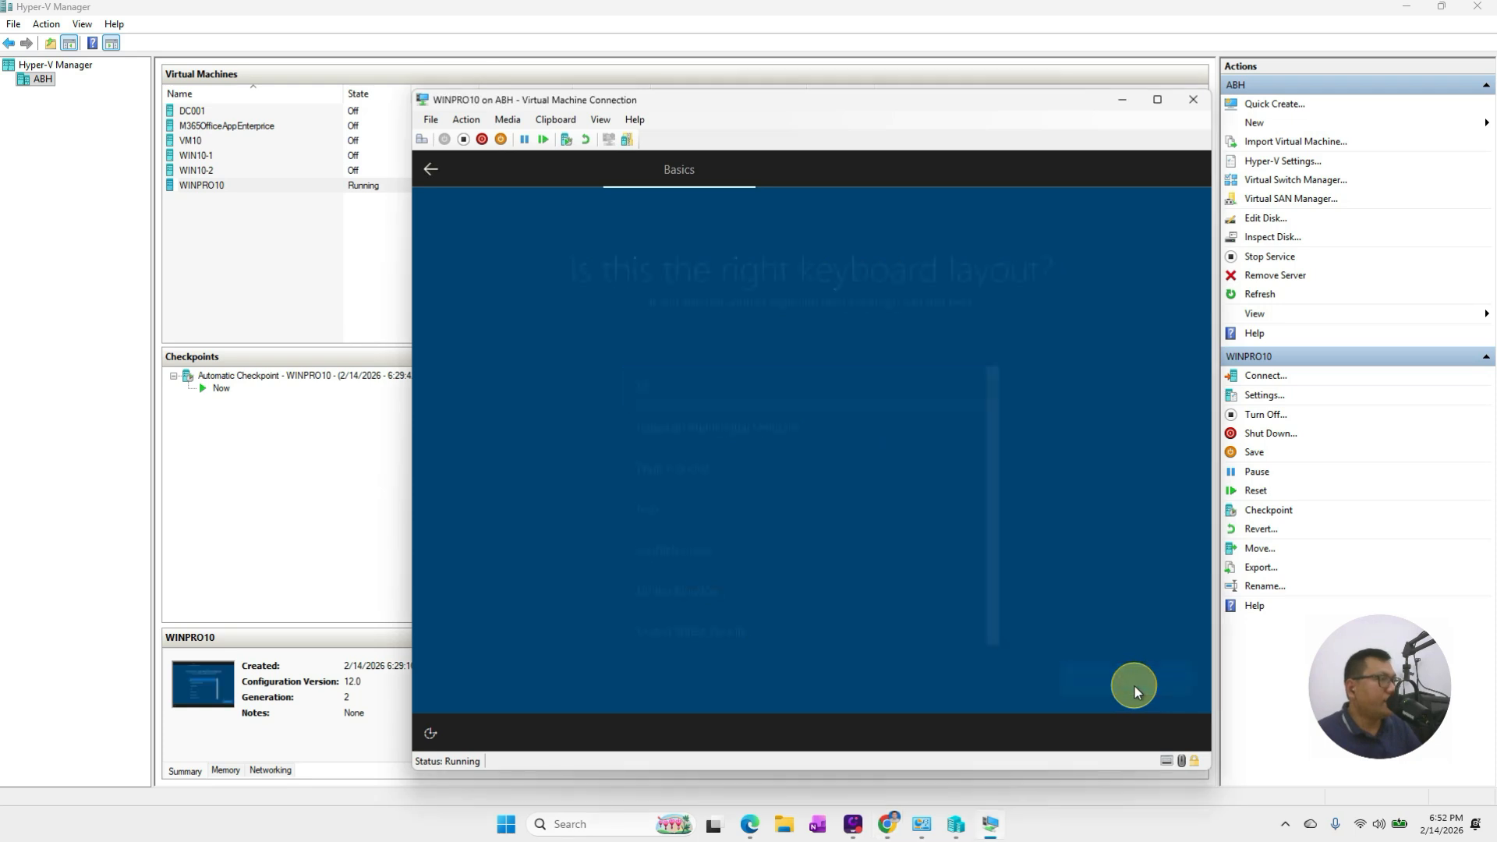
pyautogui.click(1091, 667)
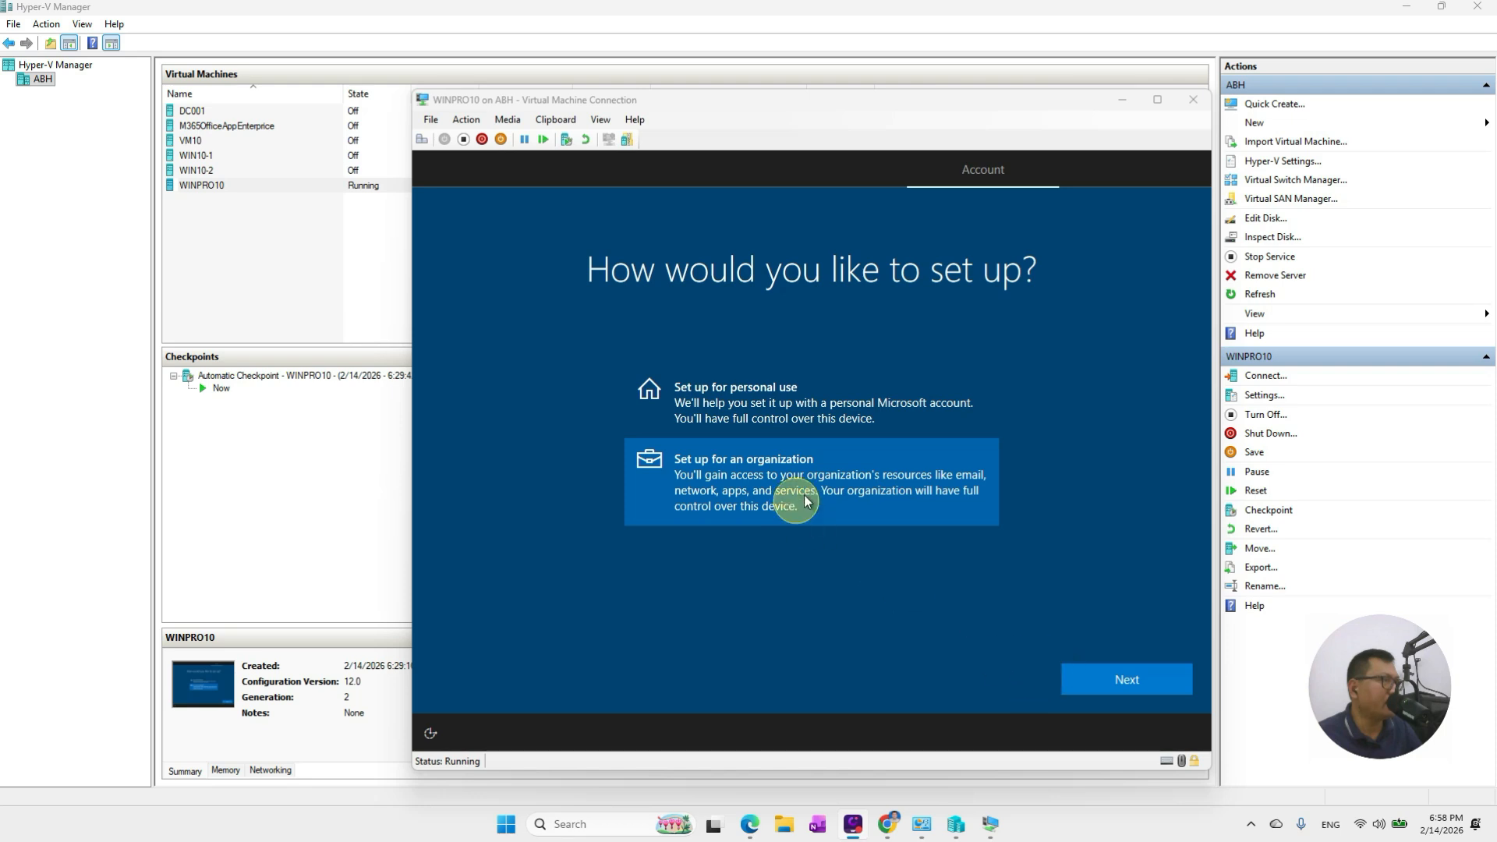
# Choose organization setup, enter the work account e-mail and password, and sign in
pyautogui.click(1111, 675)
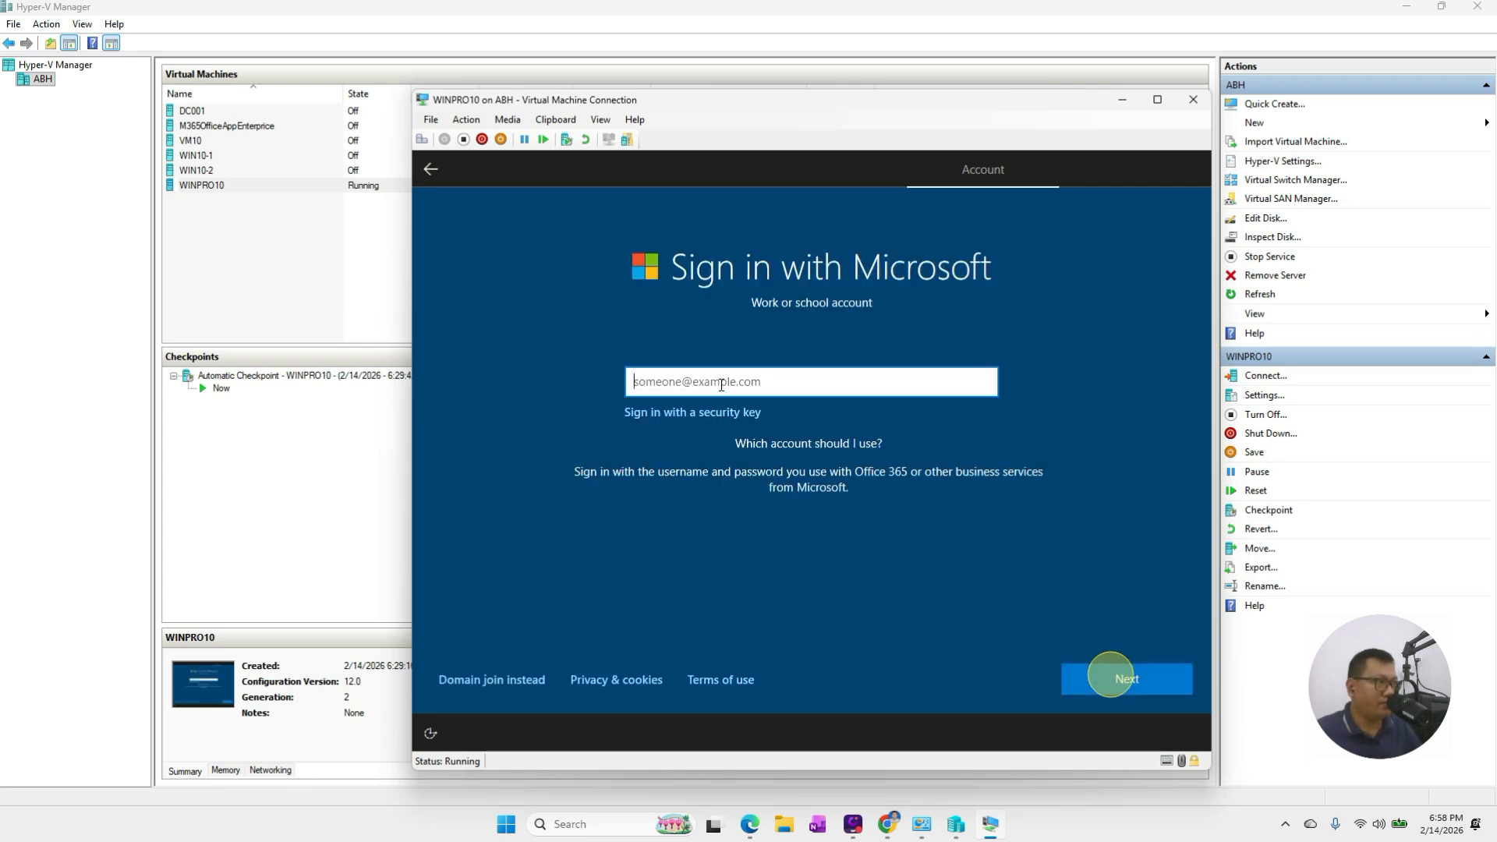
pyautogui.write('m')
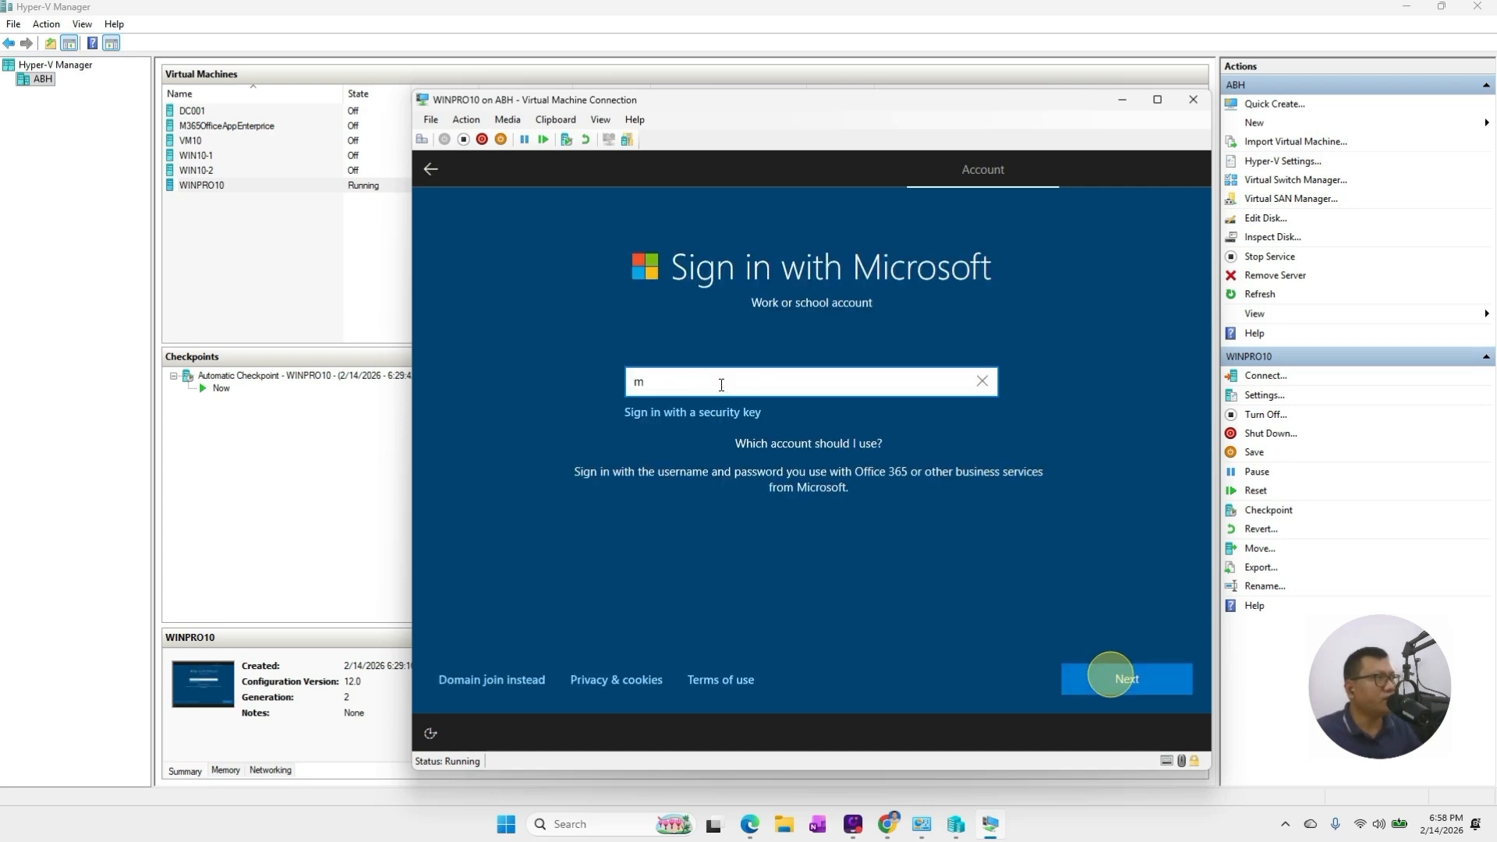
pyautogui.press('BackSpace')
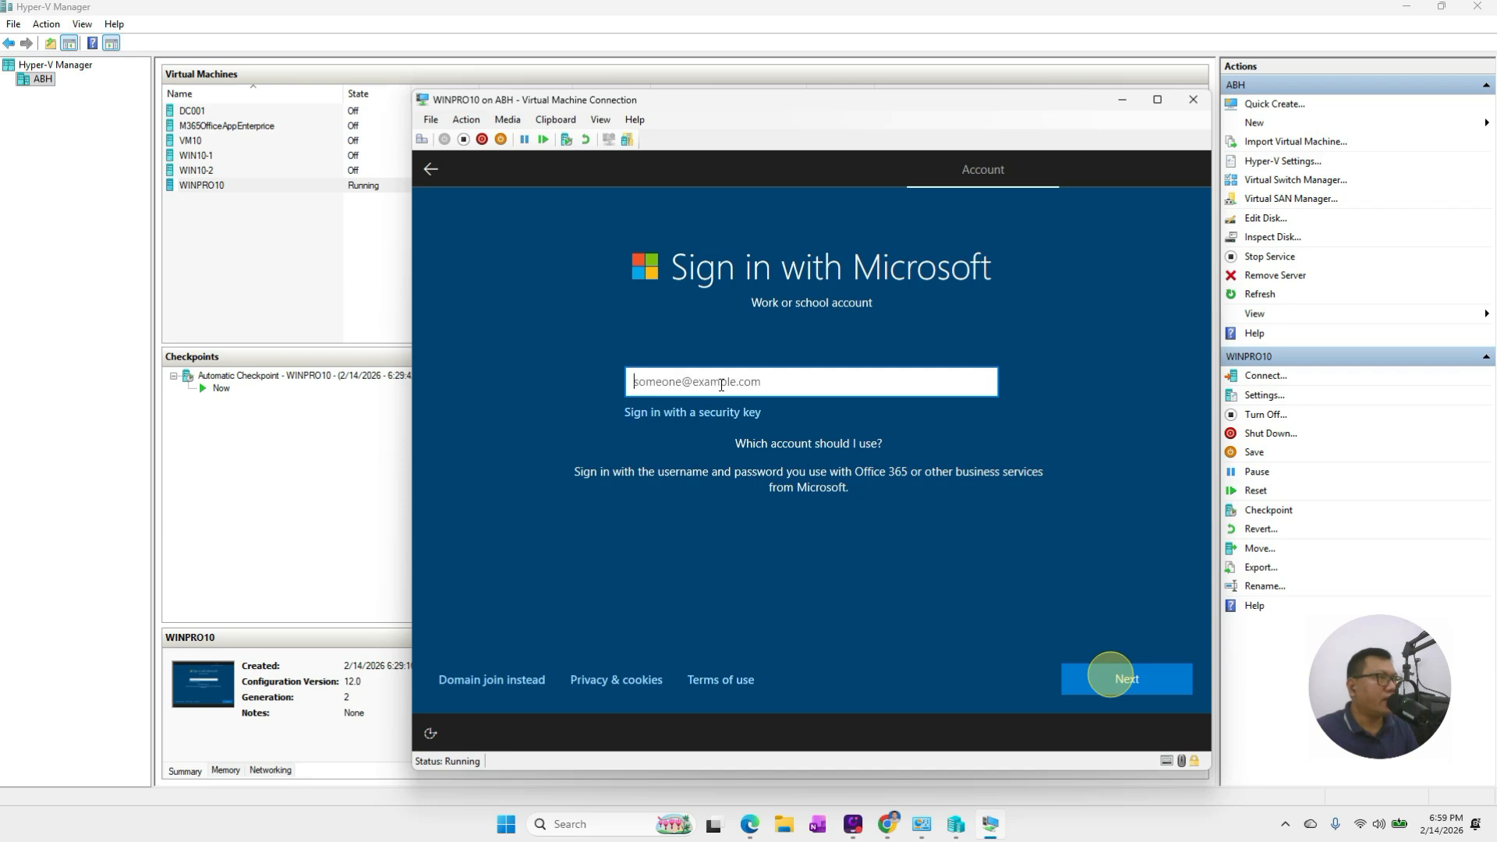
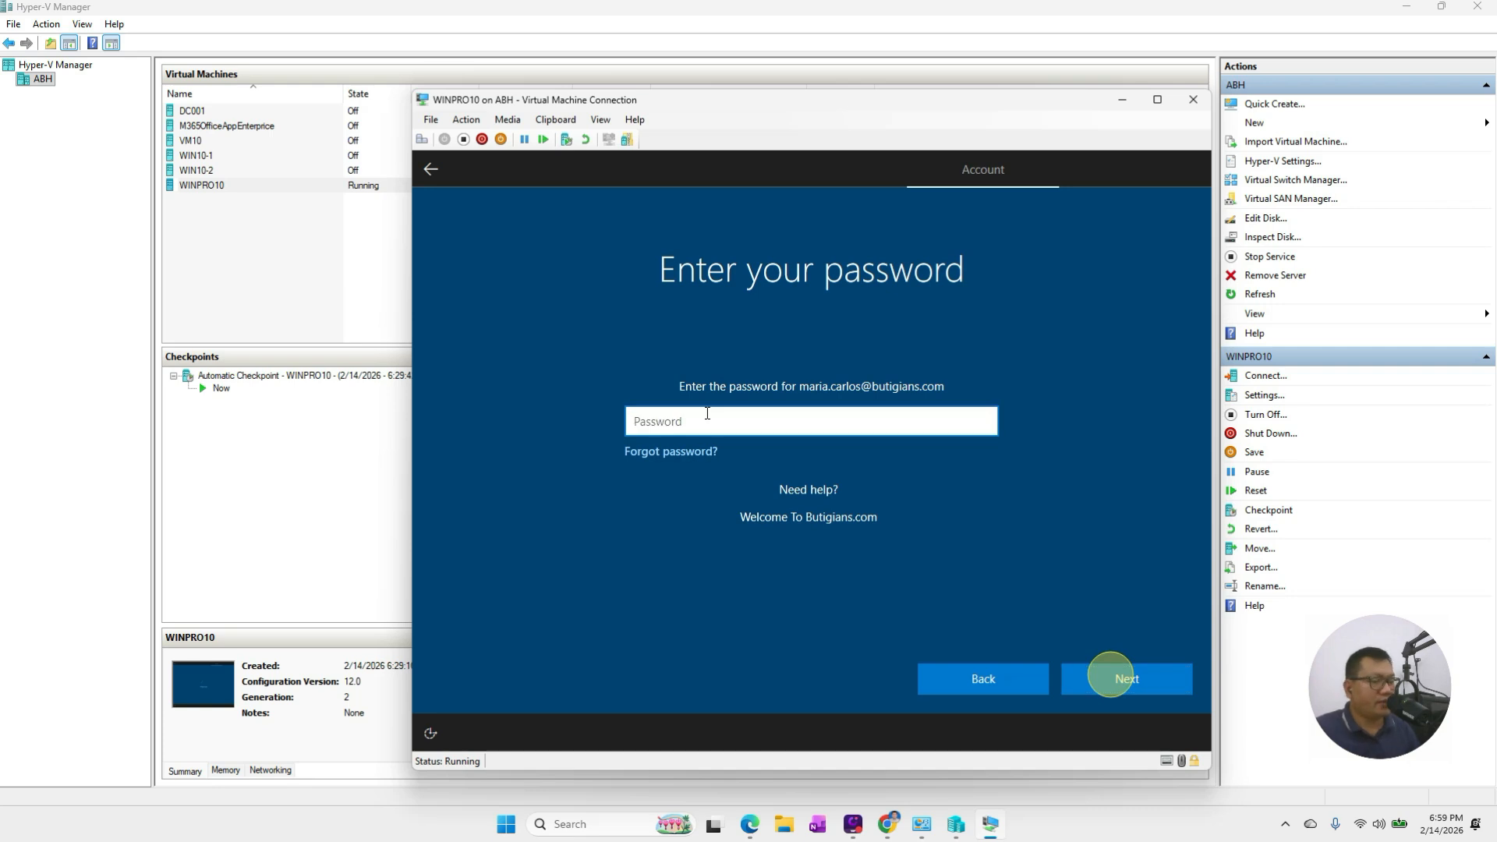
pyautogui.write('••••••••••••••')
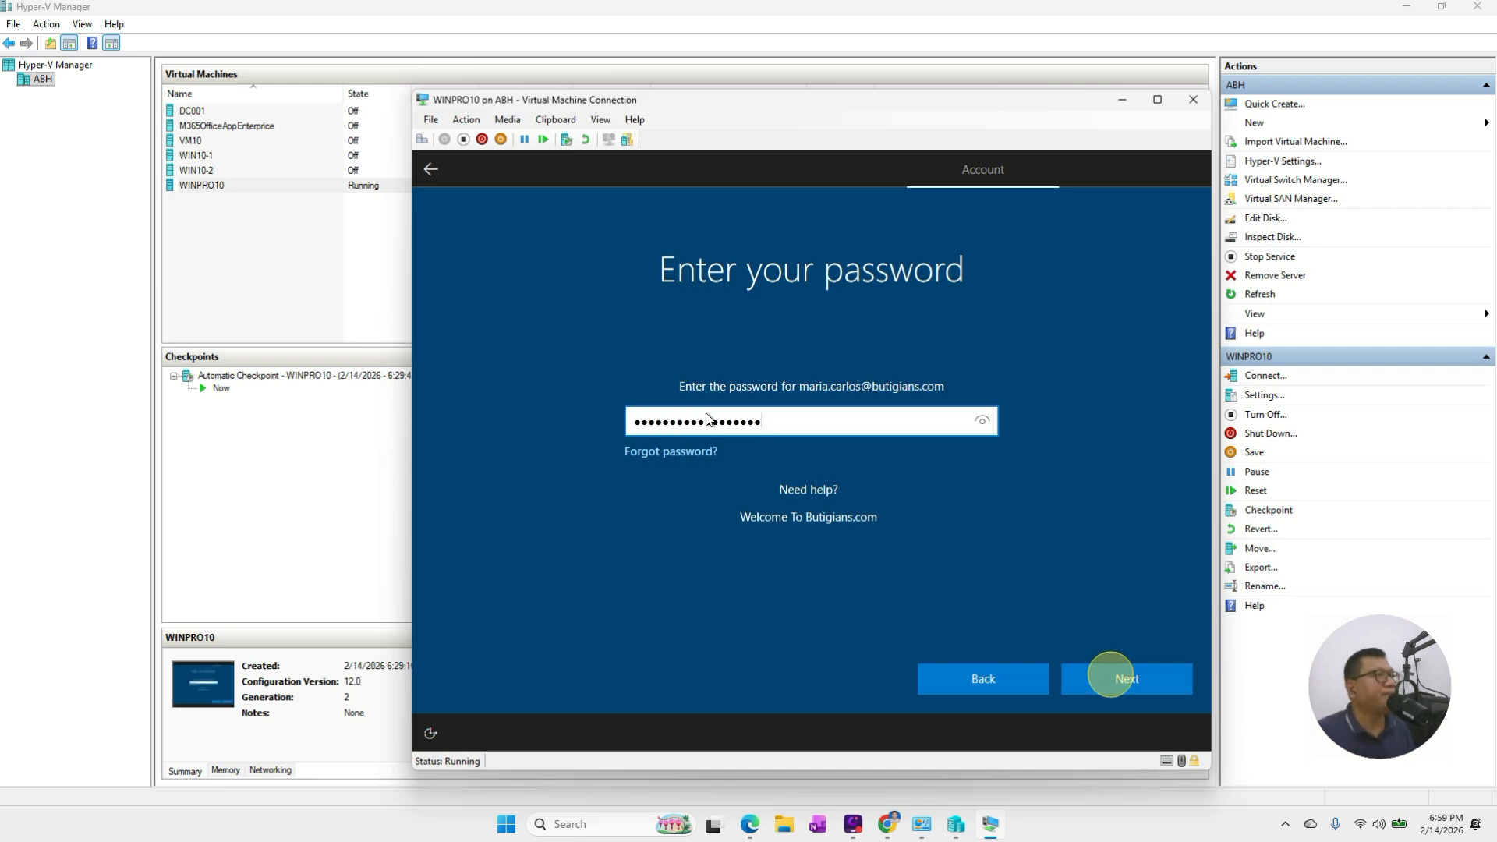
pyautogui.press('Return')
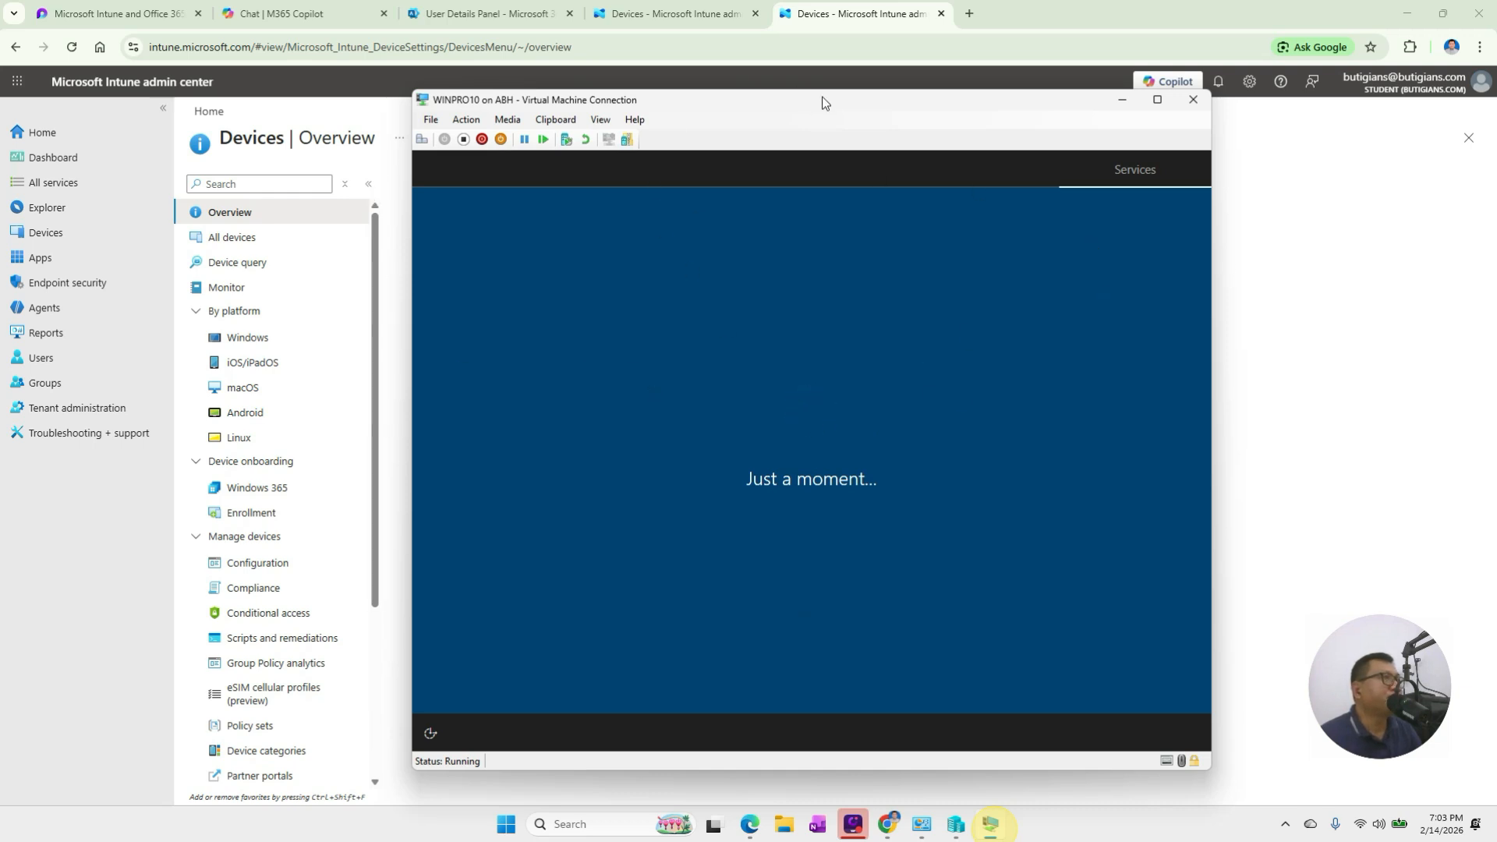
# Reposition the WINPRO10 virtual machine window alongside the Intune admin center
pyautogui.moveTo(993, 111); pyautogui.dragTo(1044, 142)
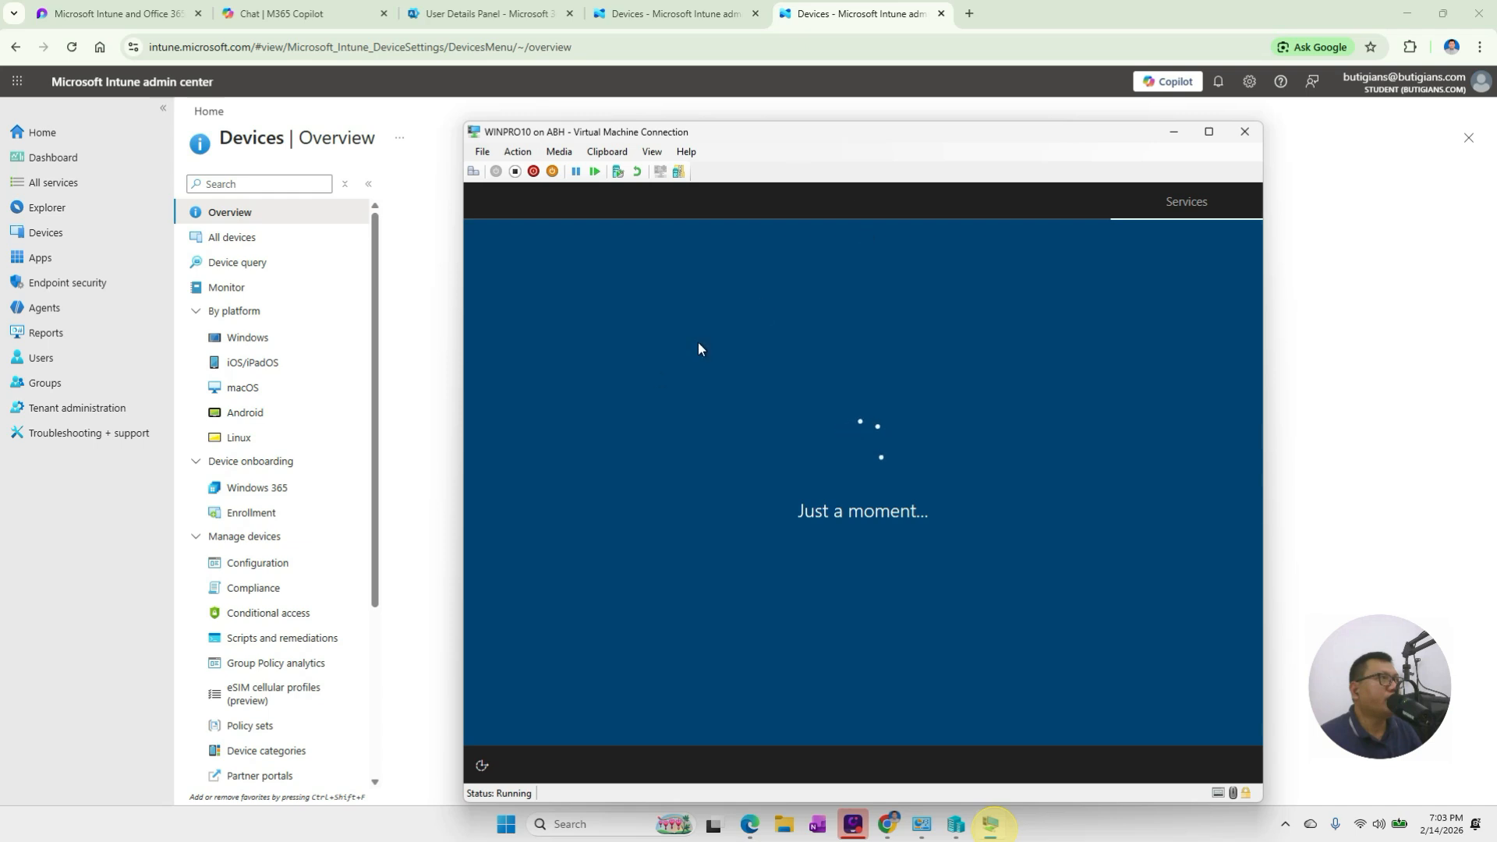
pyautogui.click(407, 163)
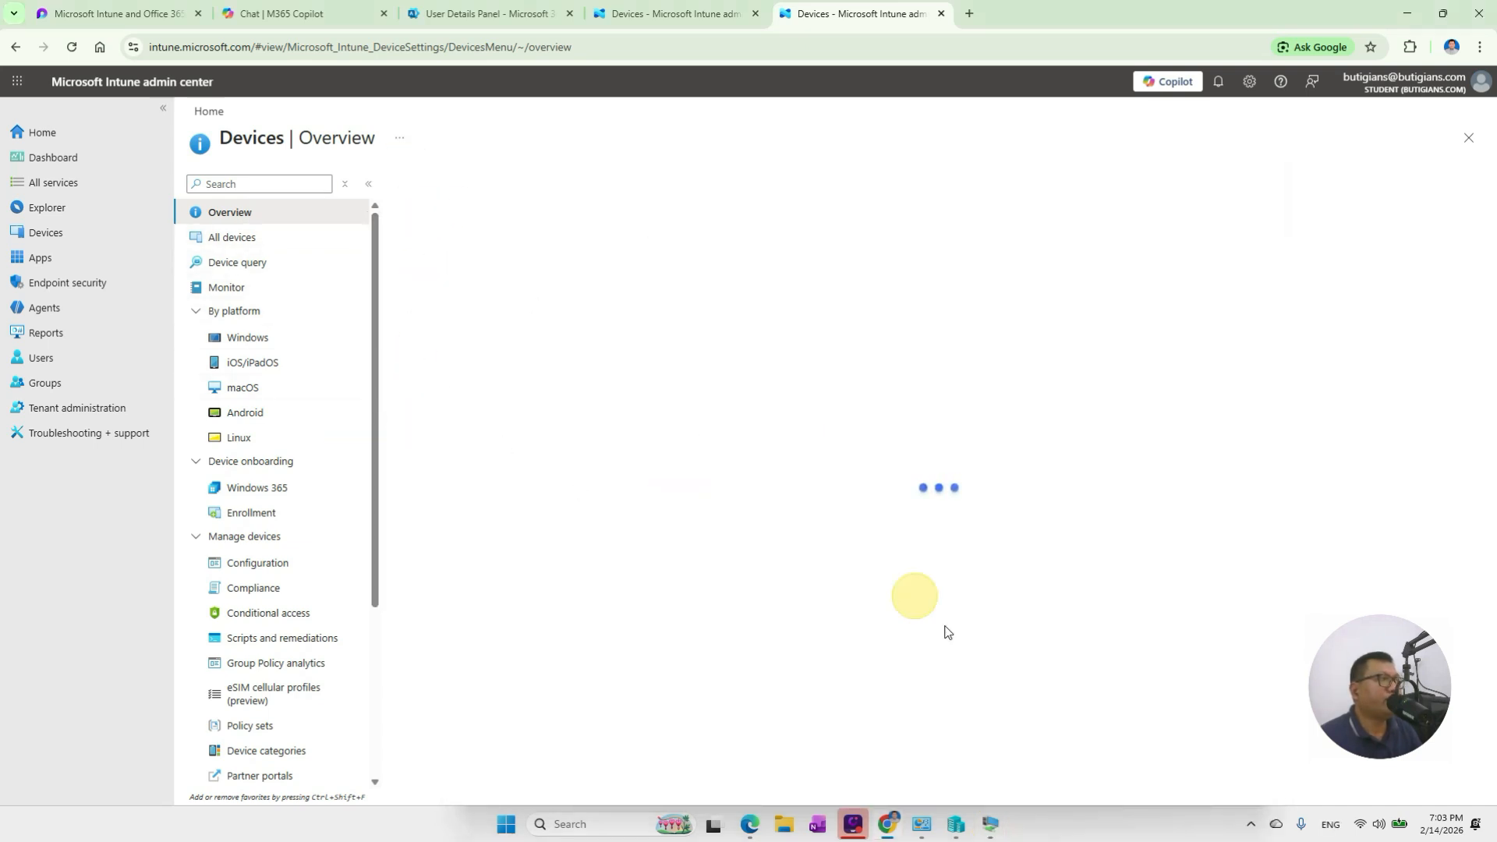
pyautogui.click(991, 825)
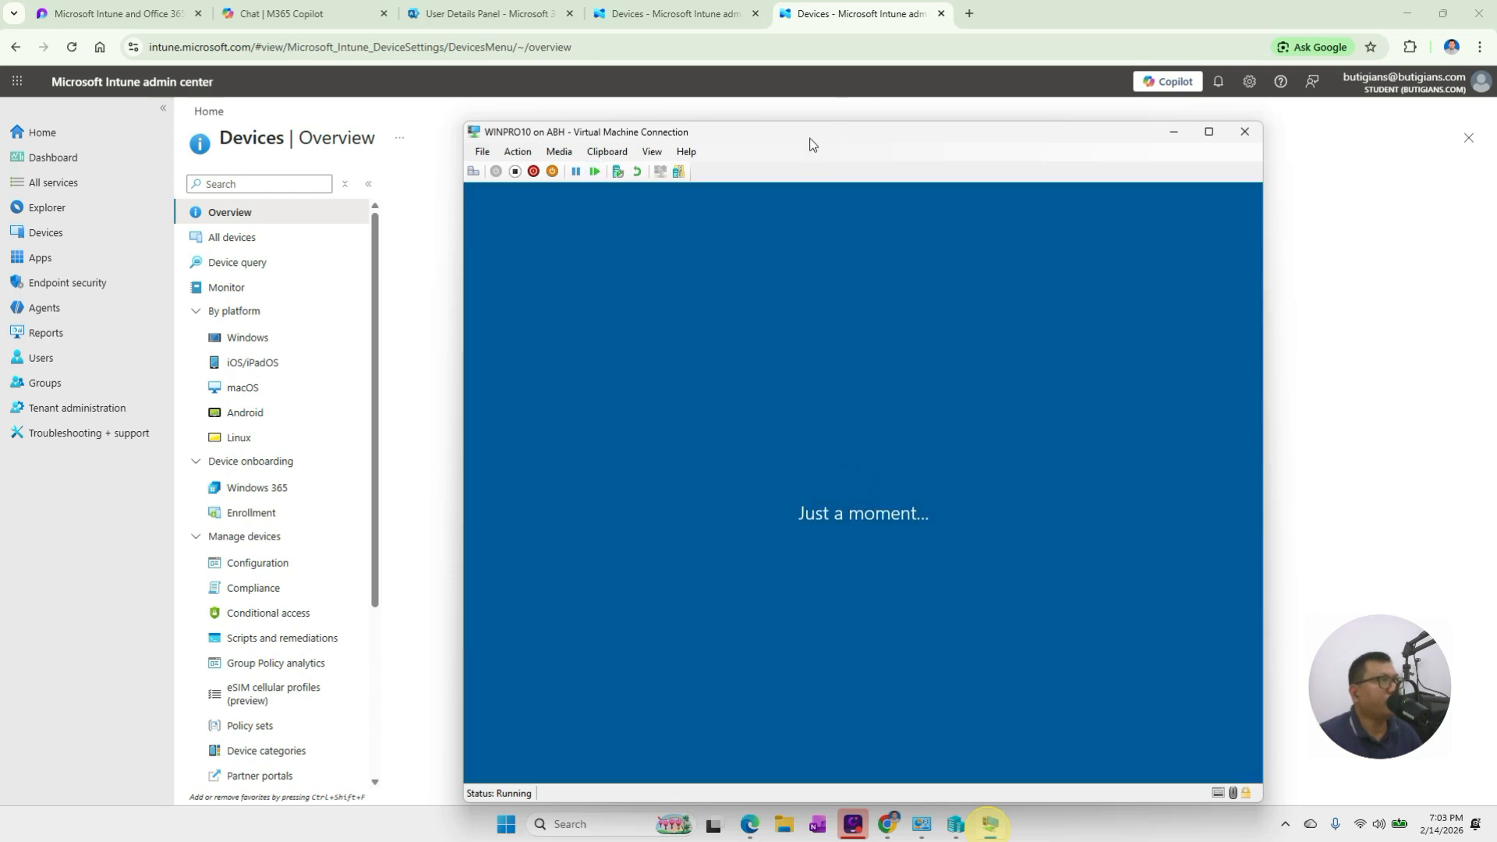
pyautogui.moveTo(810, 140); pyautogui.dragTo(797, 111)
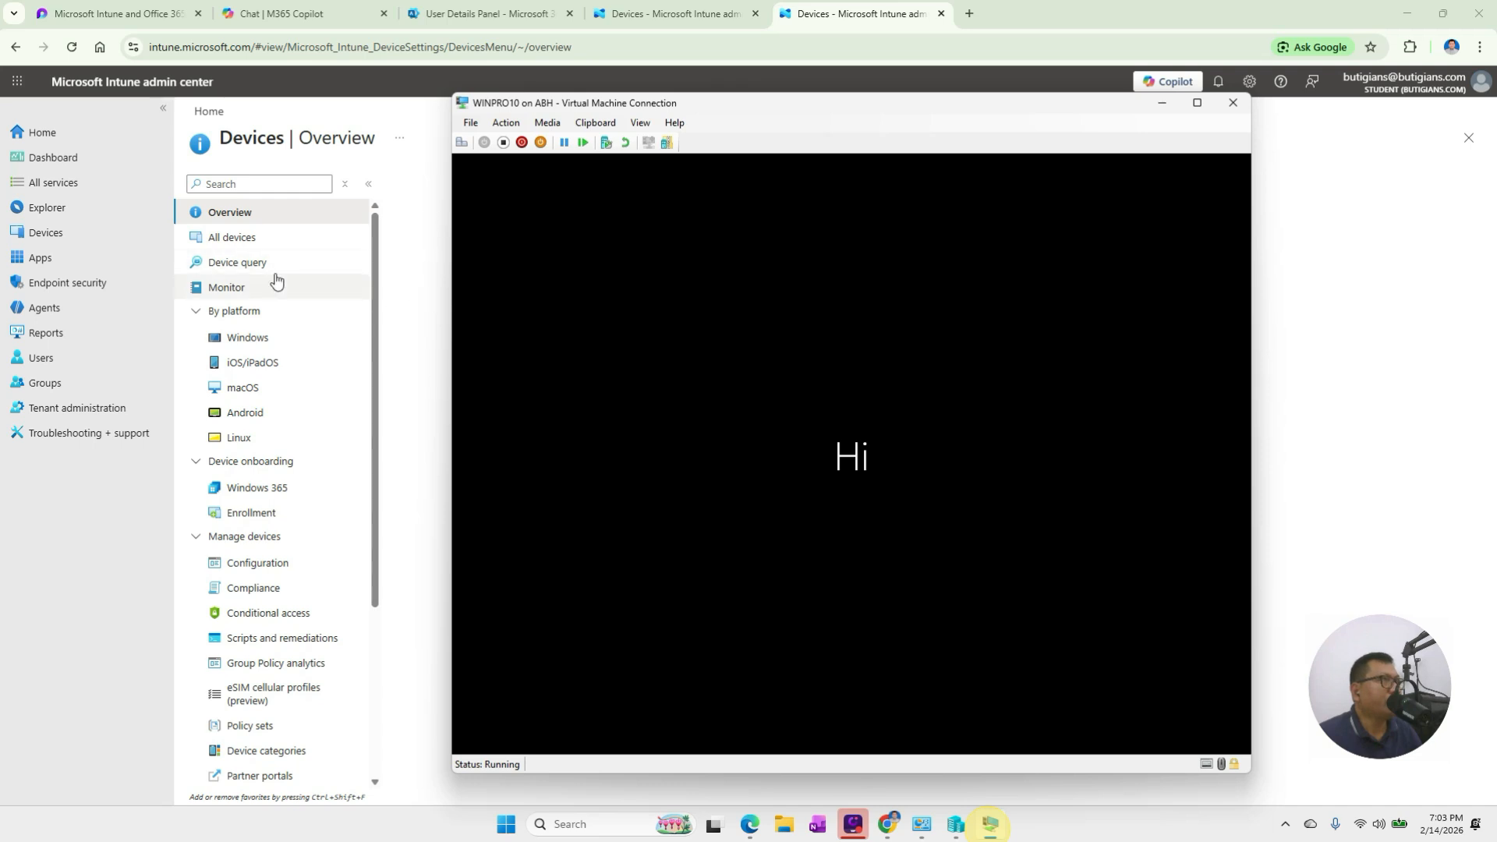
# In Intune, show All devices and widen the Device name column
pyautogui.click(403, 170)
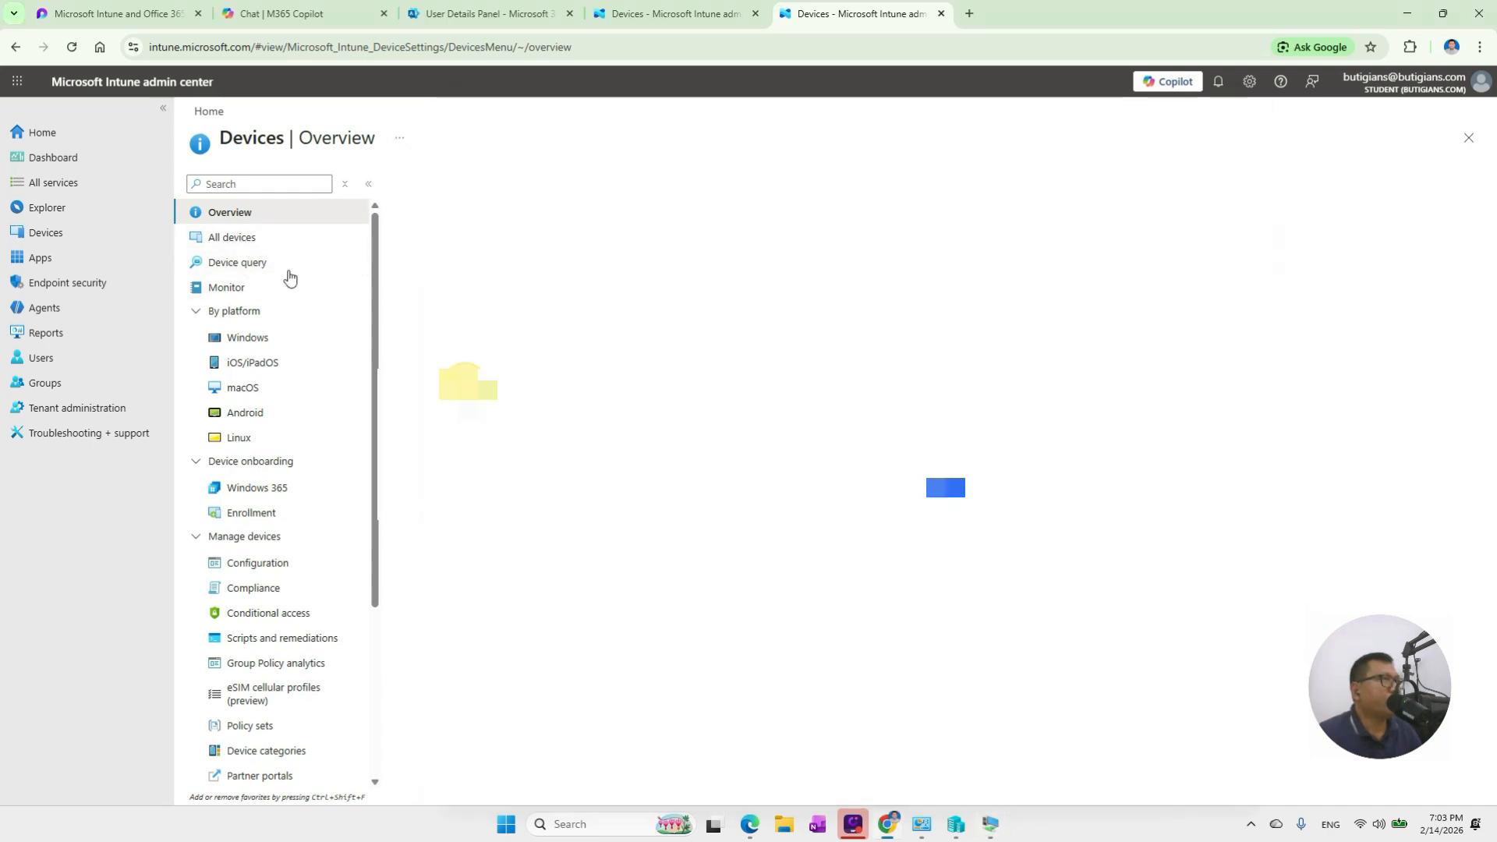
pyautogui.click(234, 237)
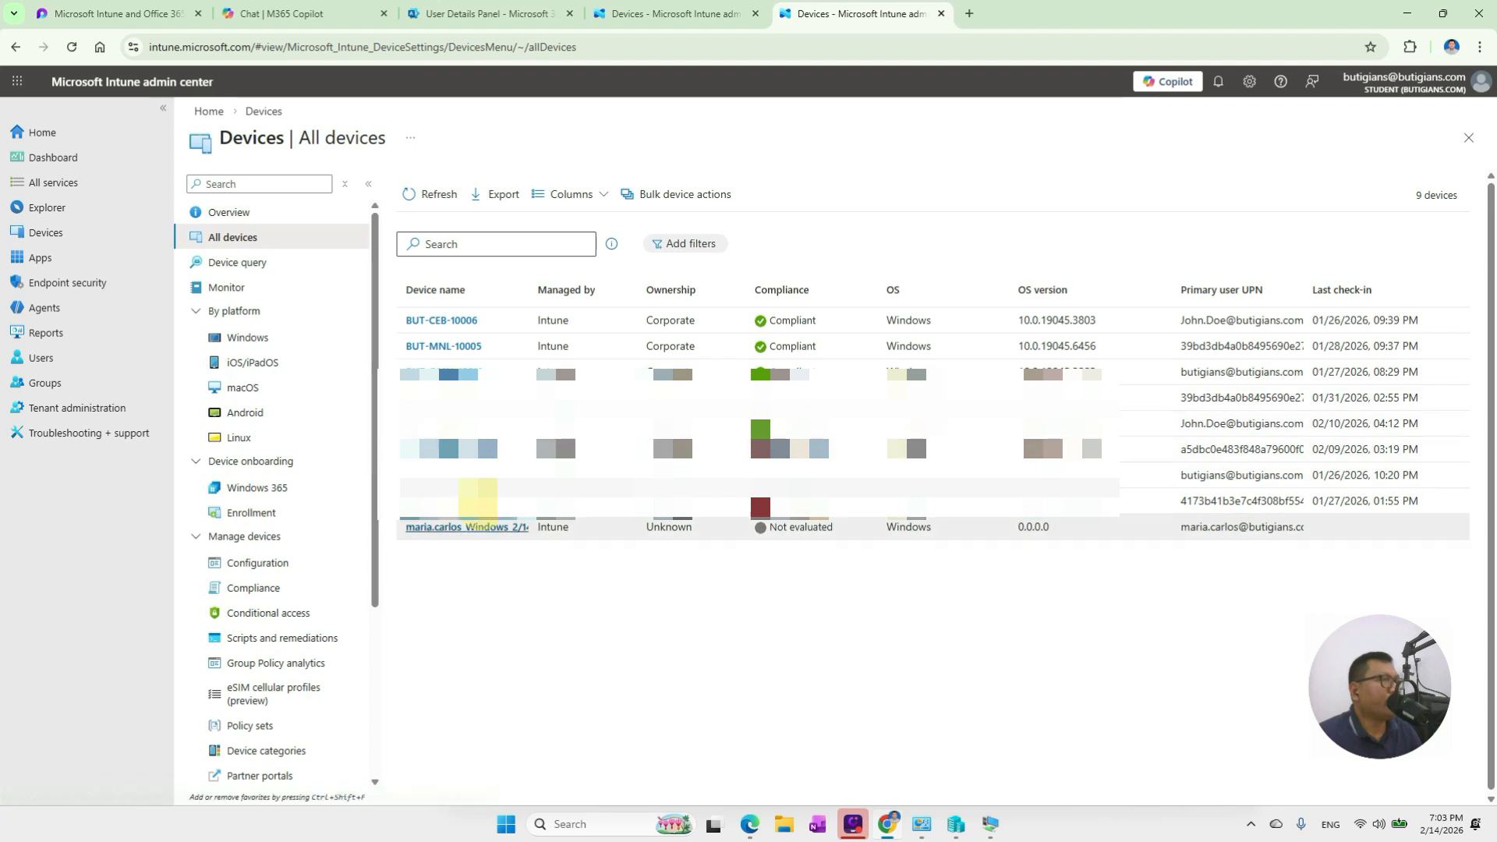
pyautogui.moveTo(527, 283); pyautogui.dragTo(609, 282)
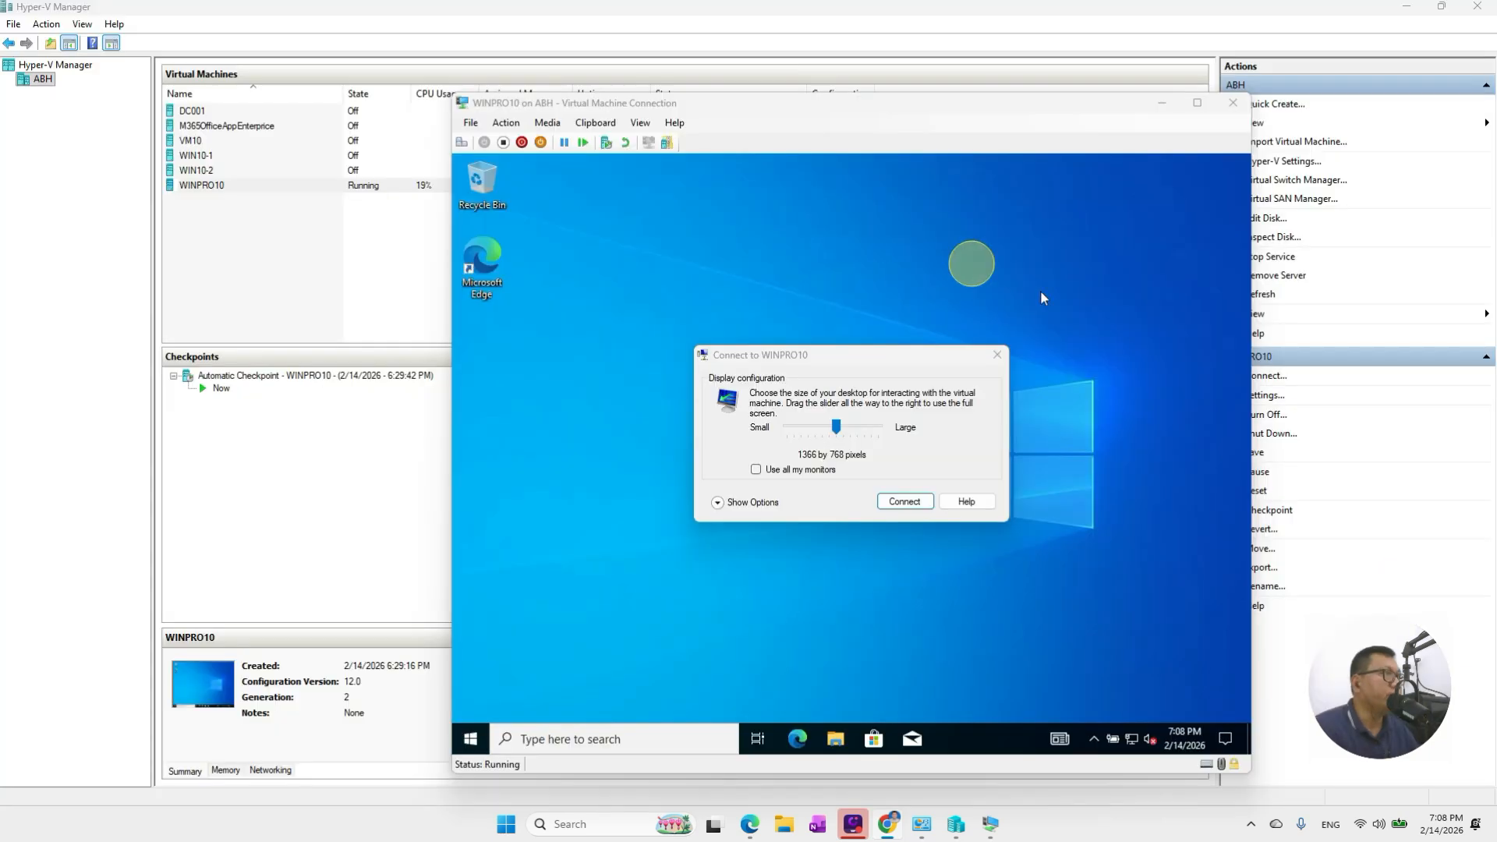
# Dismiss the display-size prompt and verify the Azure AD entry under Accounts > Access work or school
pyautogui.click(996, 361)
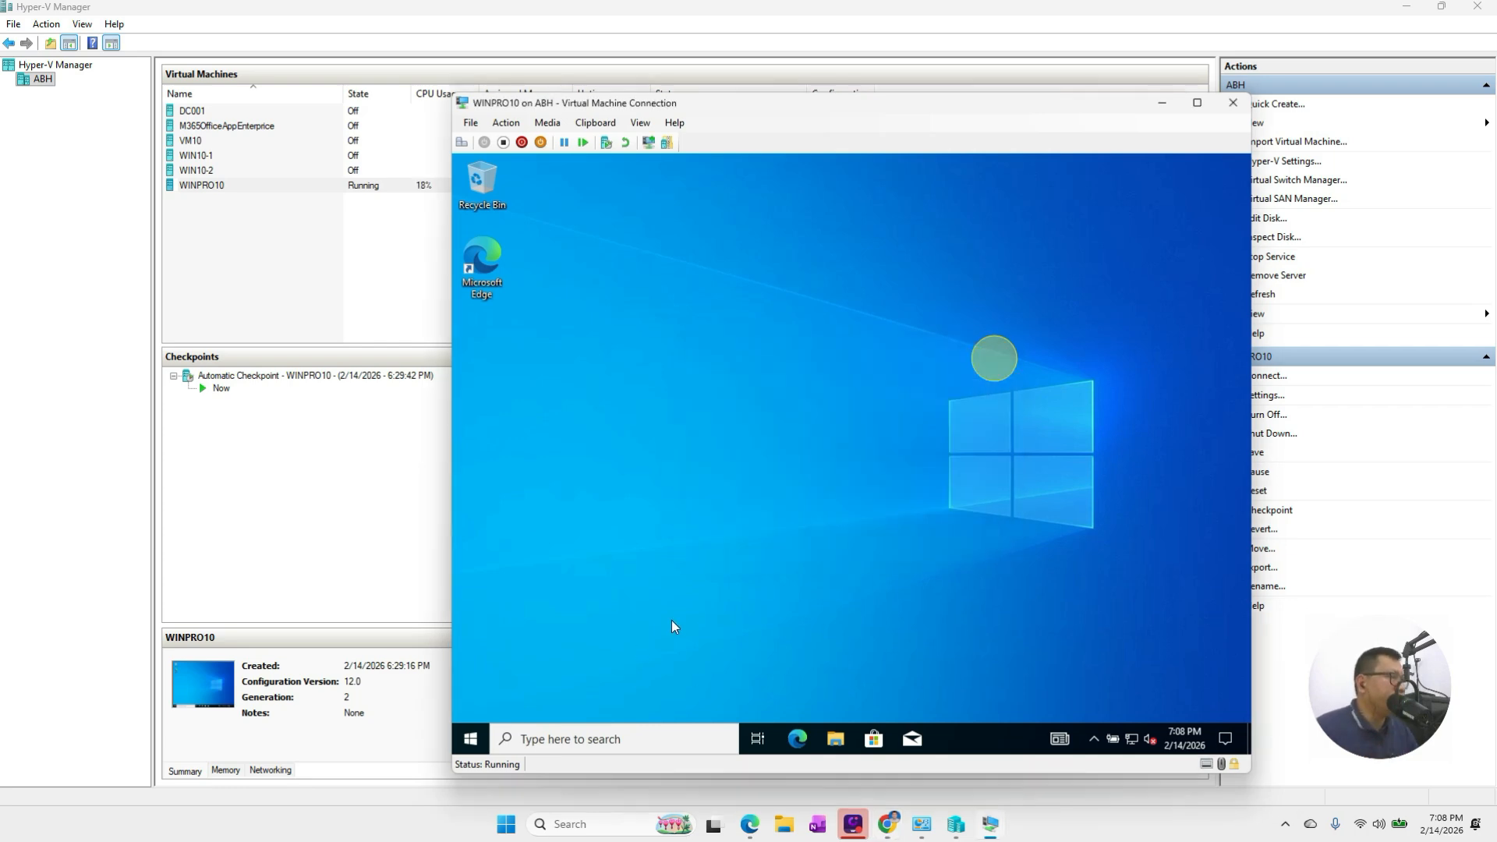
pyautogui.click(602, 741)
pyautogui.write('b')
pyautogui.click(470, 738)
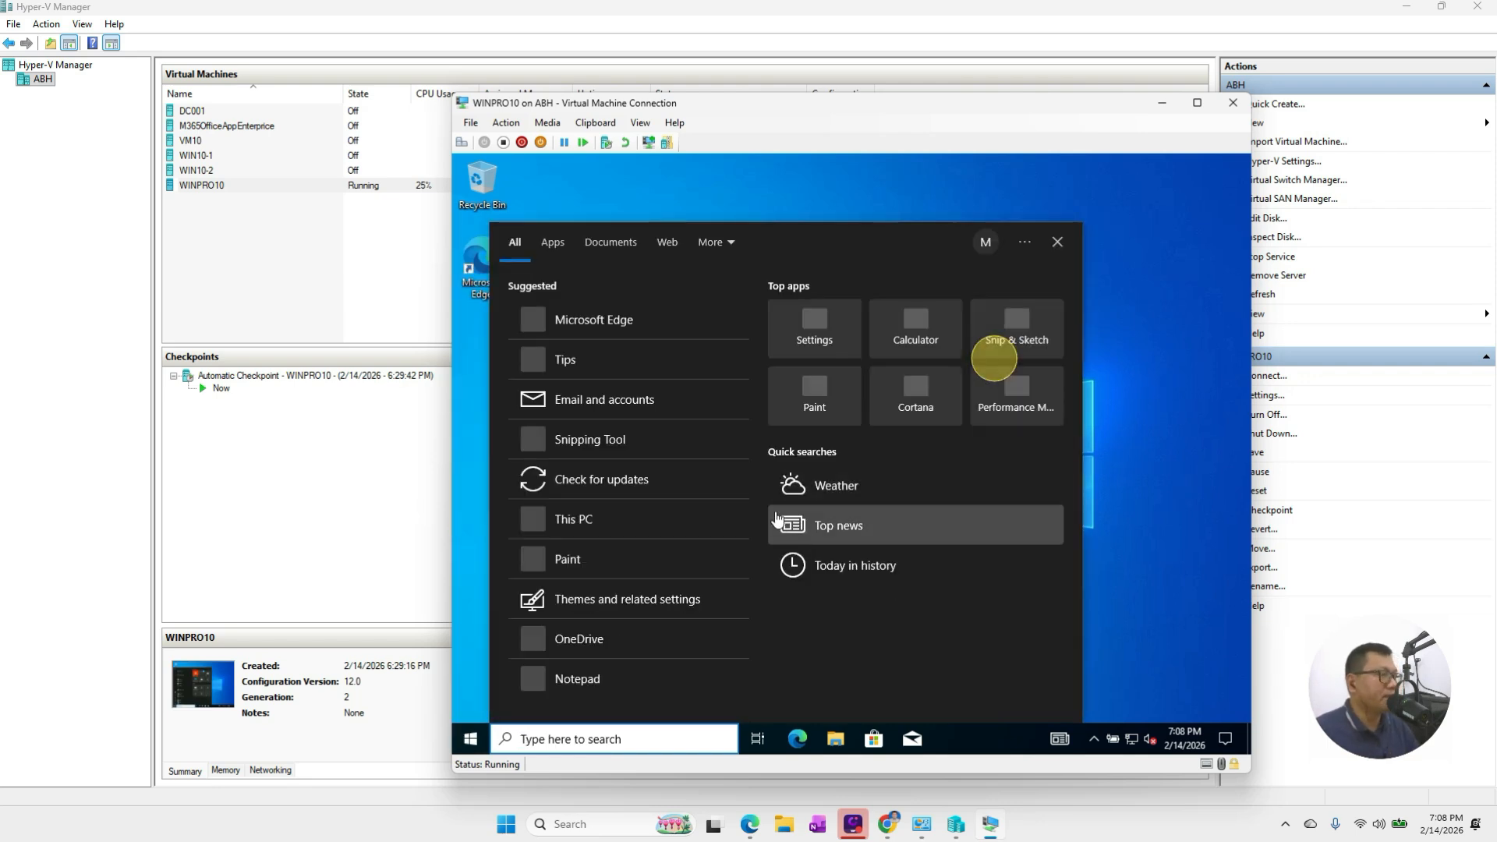
pyautogui.click(812, 331)
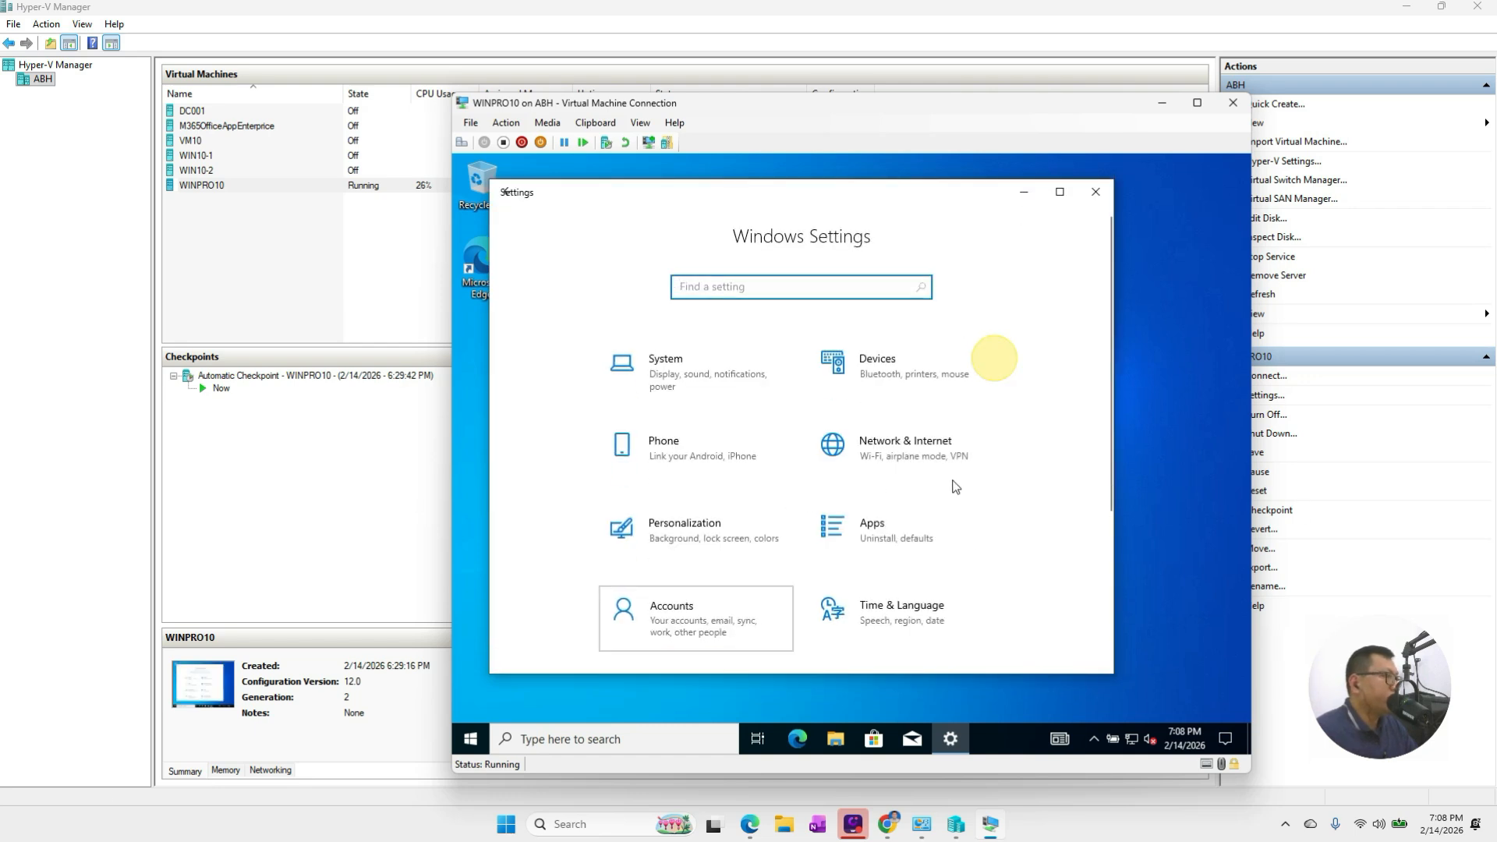
pyautogui.click(702, 624)
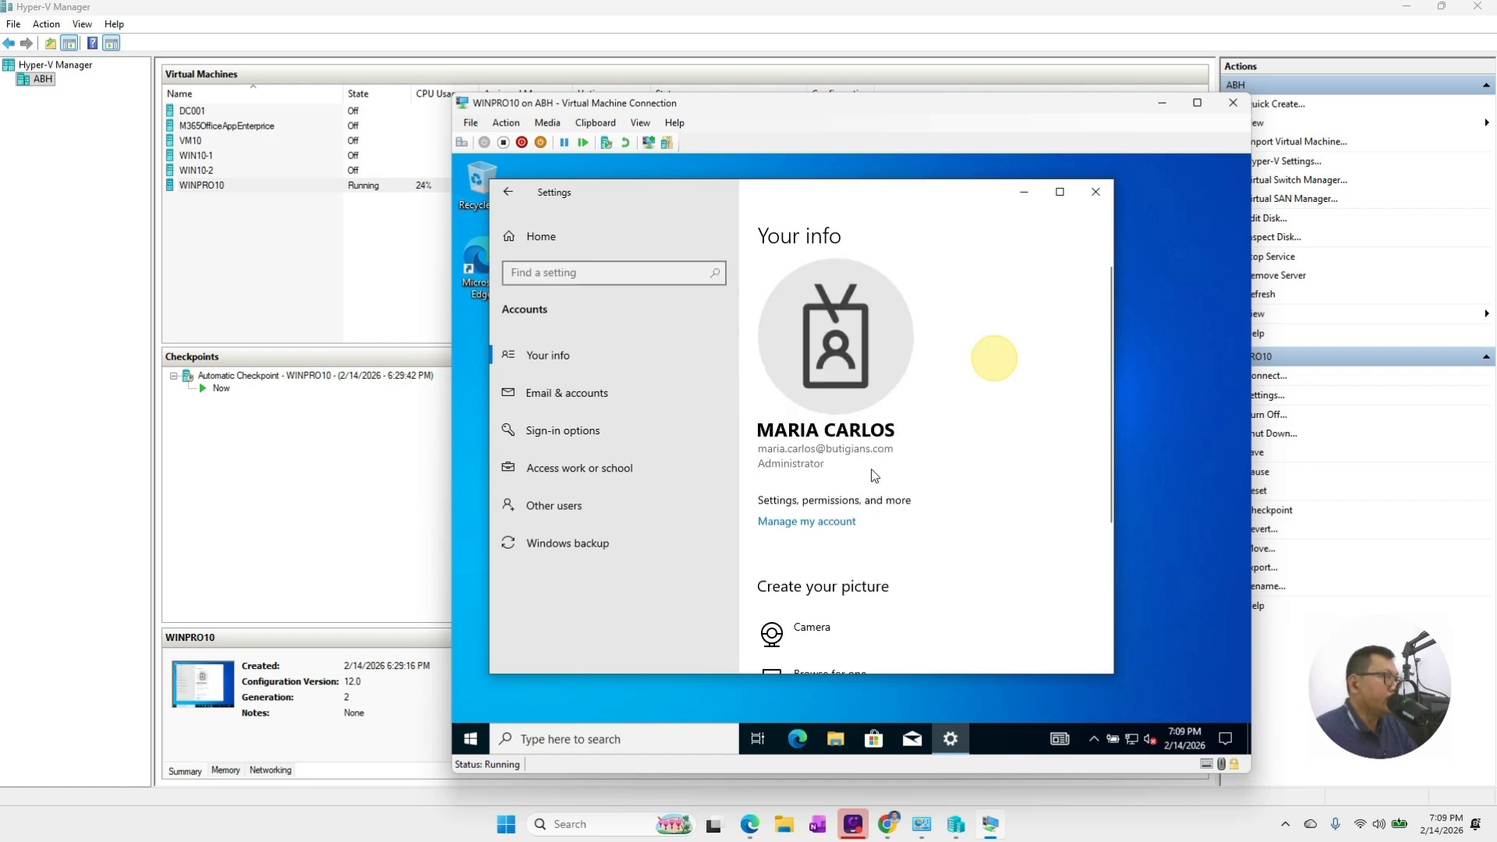
pyautogui.click(577, 484)
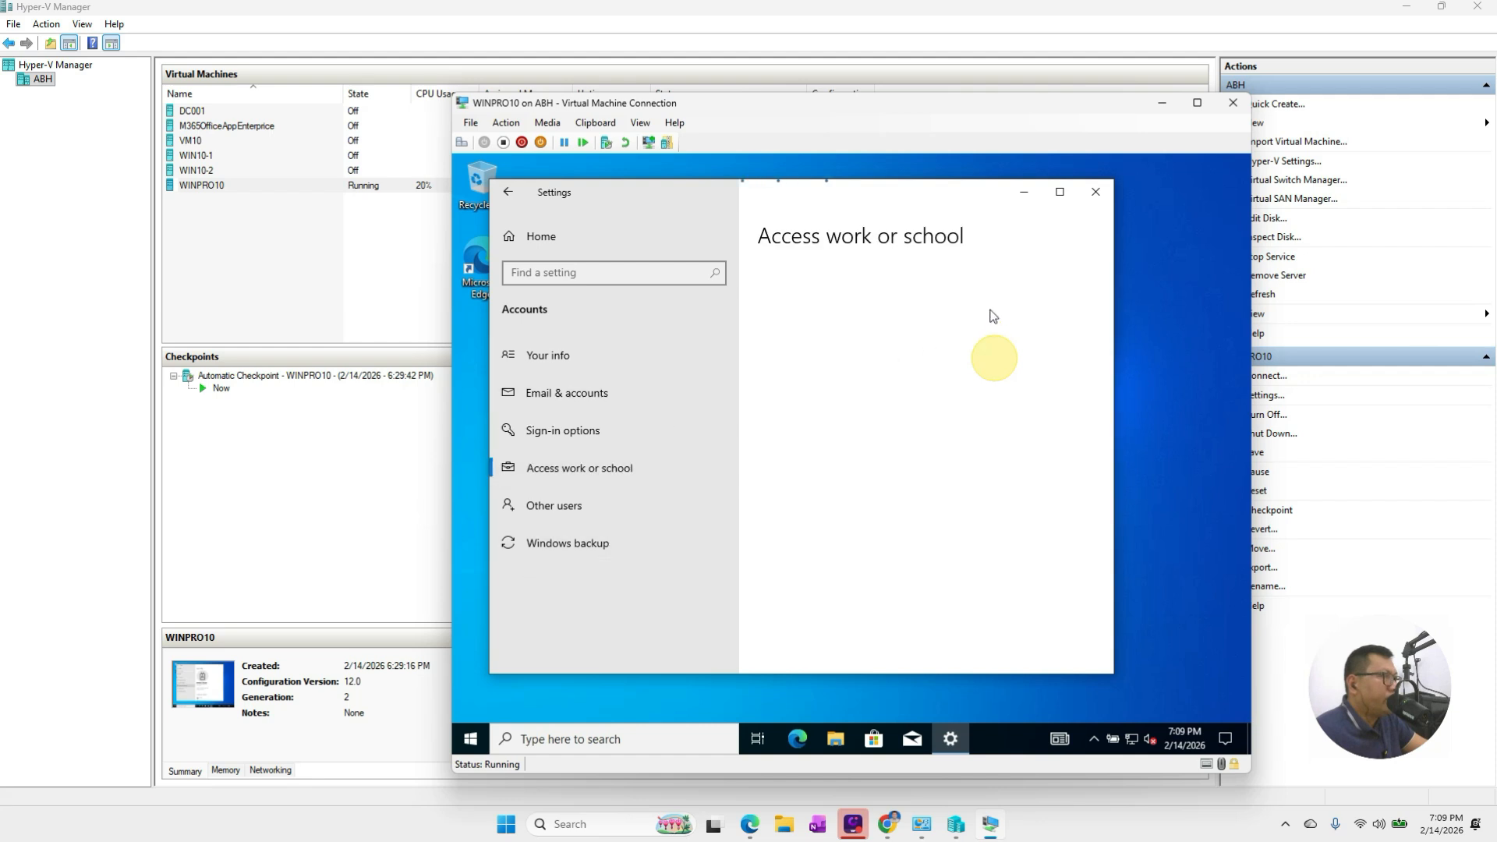
pyautogui.click(955, 418)
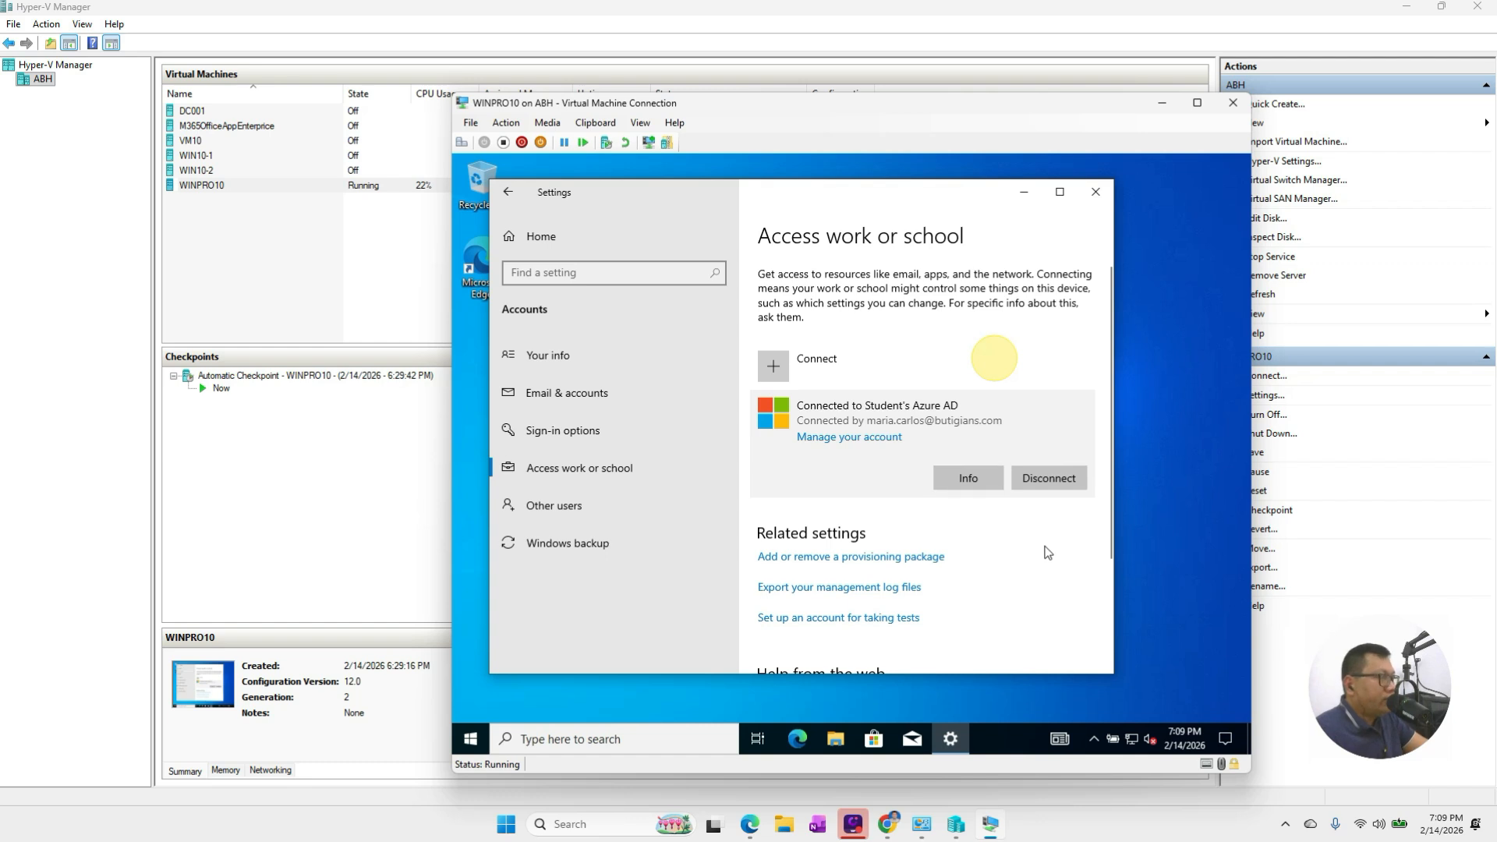
pyautogui.click(1095, 192)
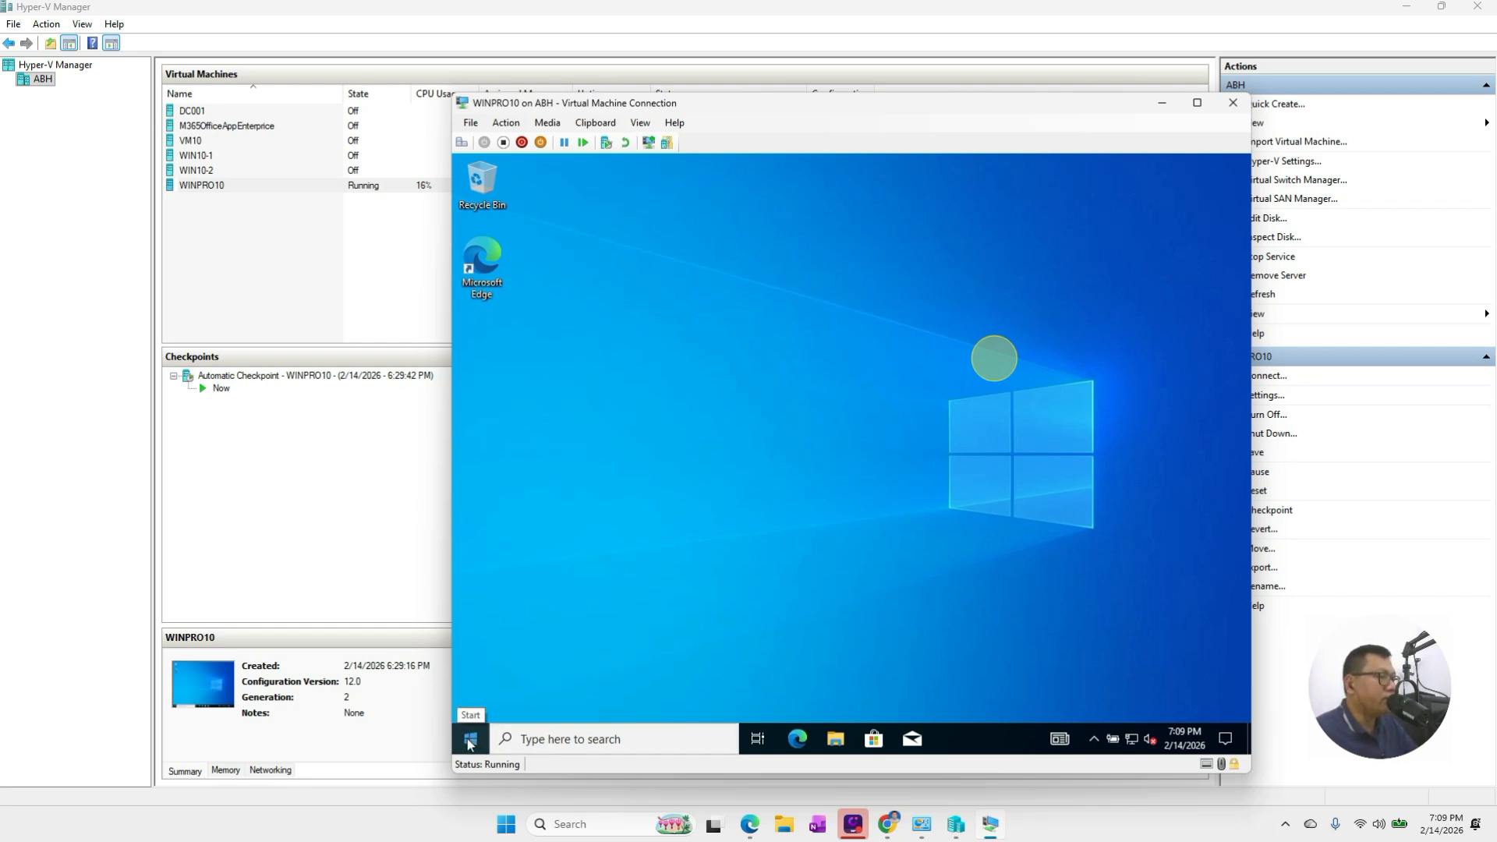
# Search 'about' to check the About your PC page showing Windows 10 Enterprise, then close it
pyautogui.click(572, 741)
pyautogui.write('abou')
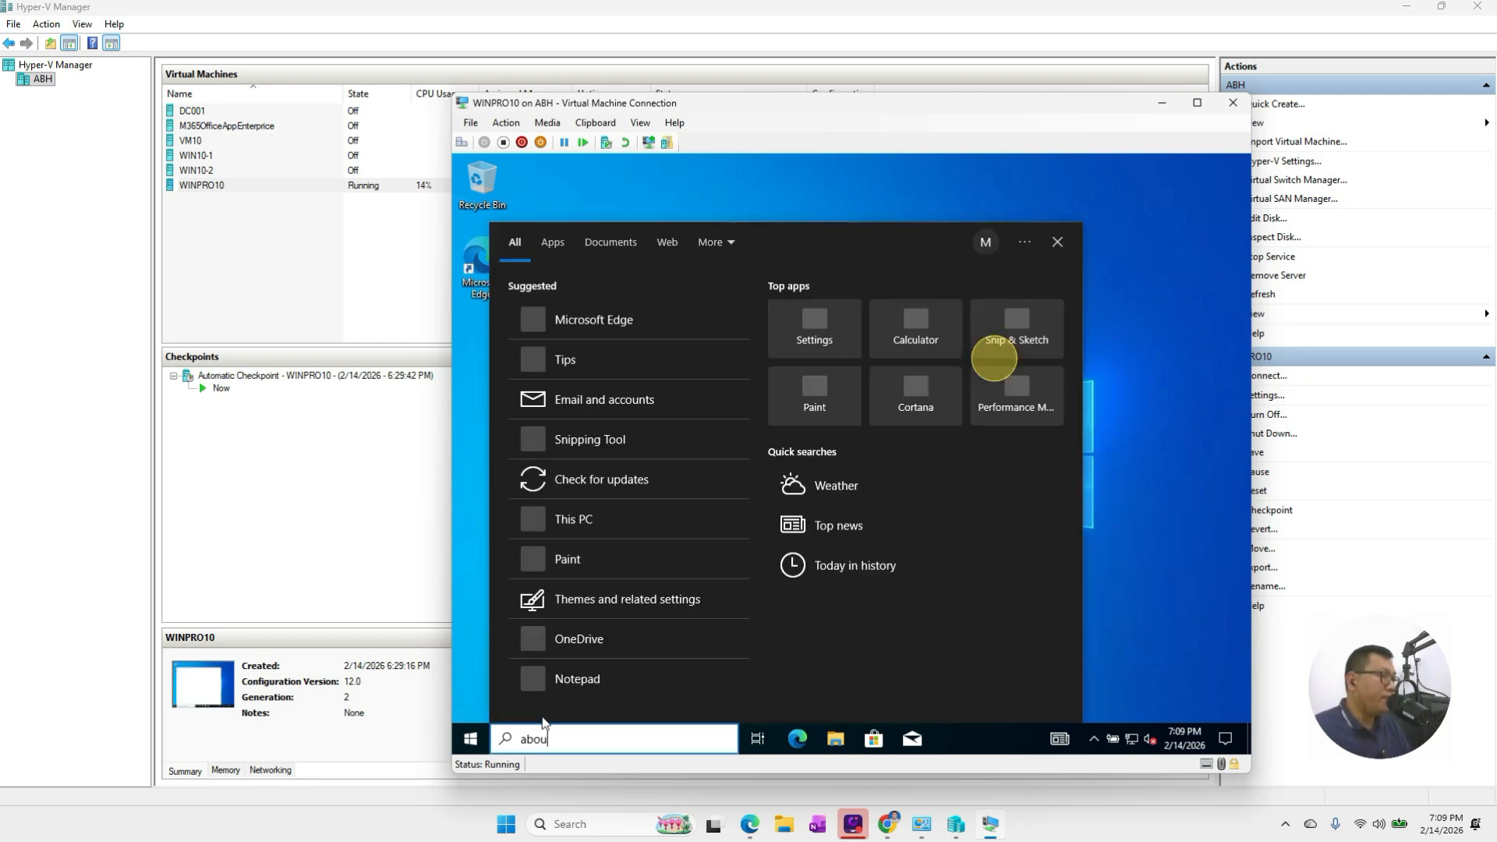
pyautogui.write('t')
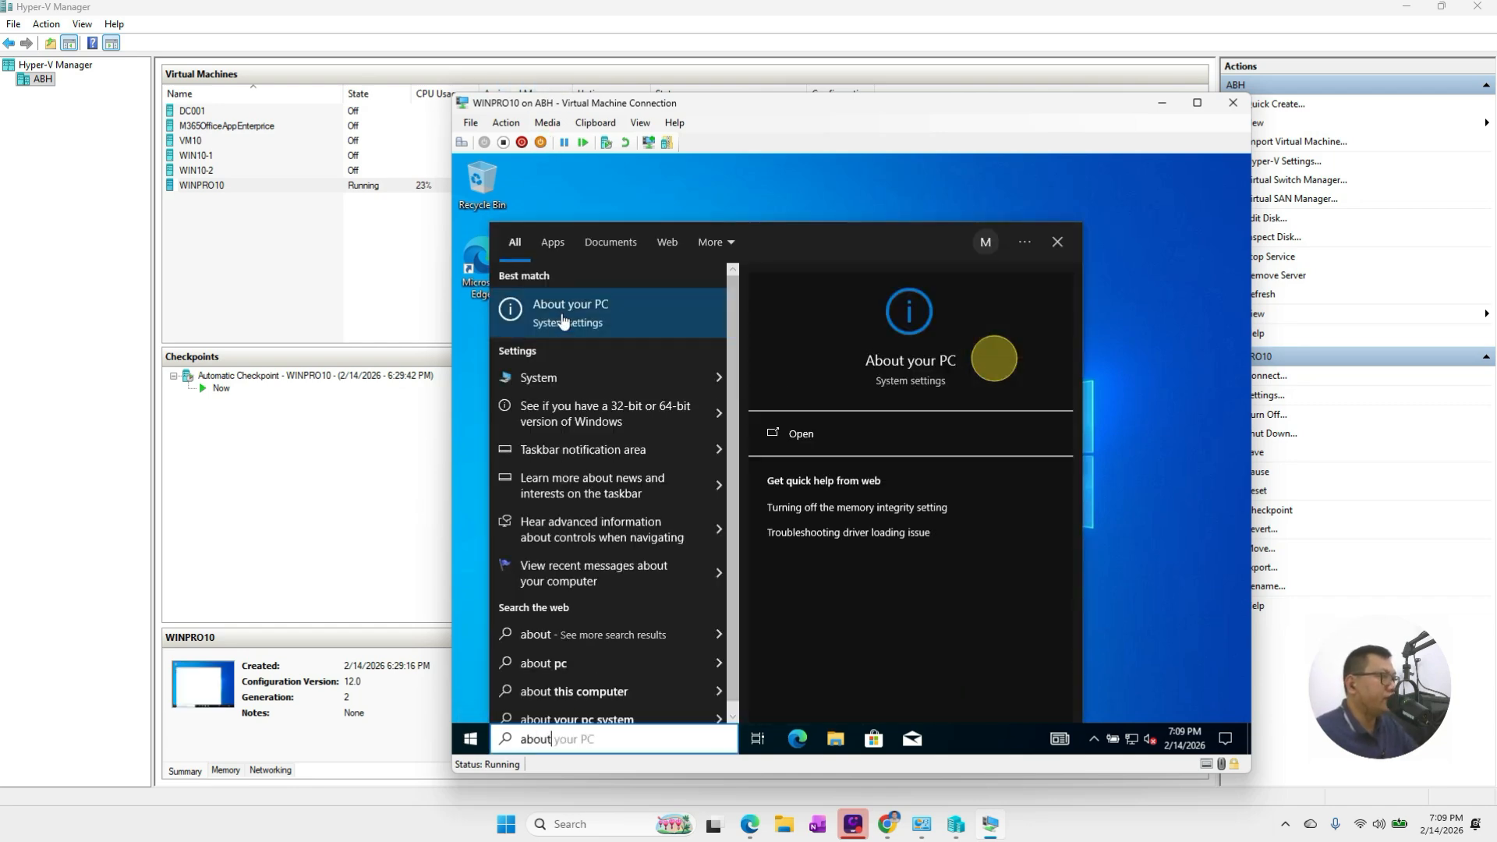
pyautogui.click(560, 320)
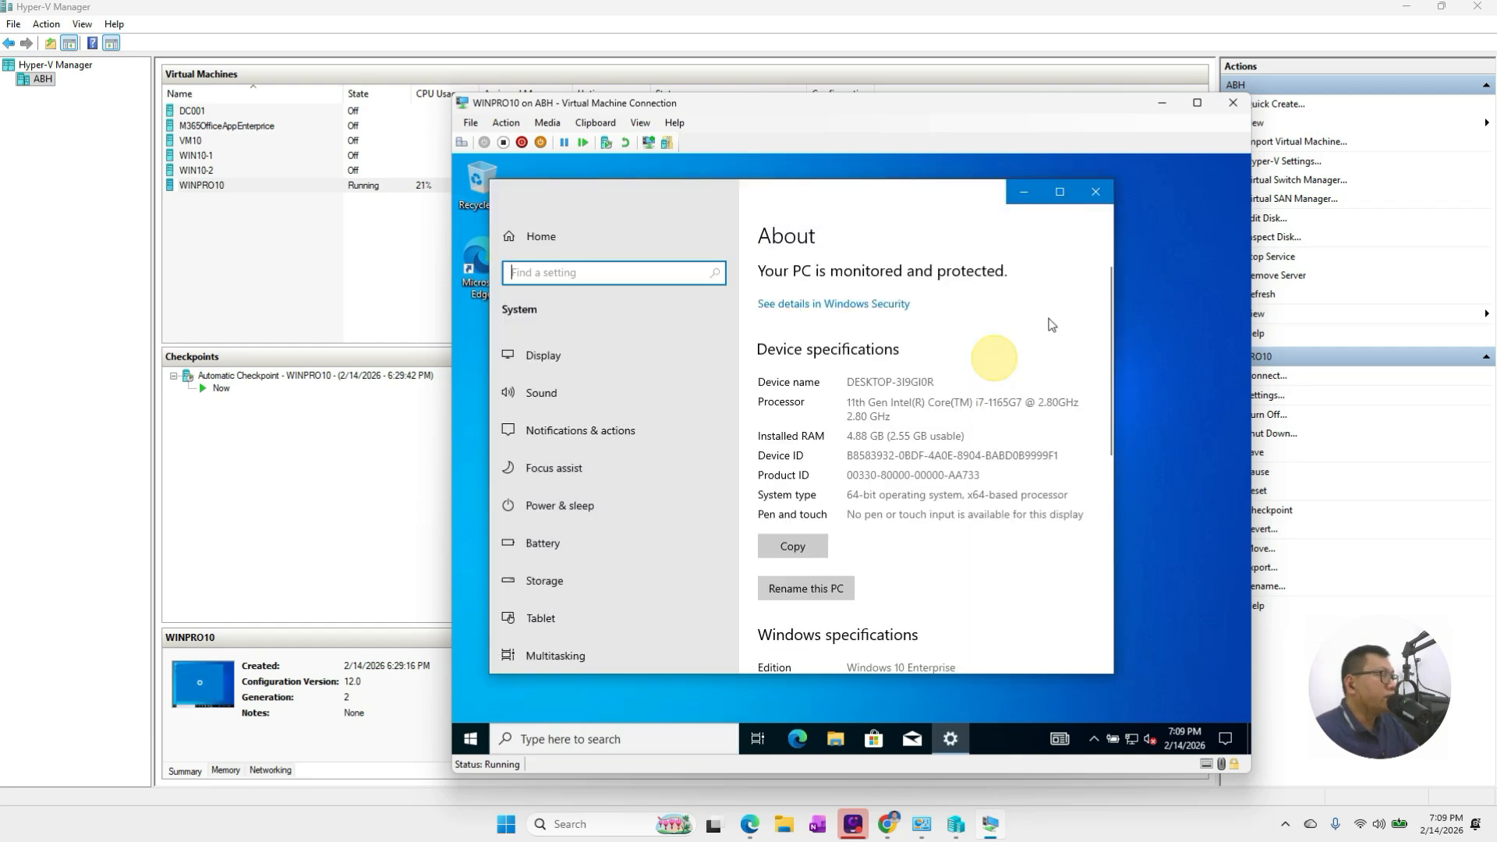
pyautogui.click(1096, 192)
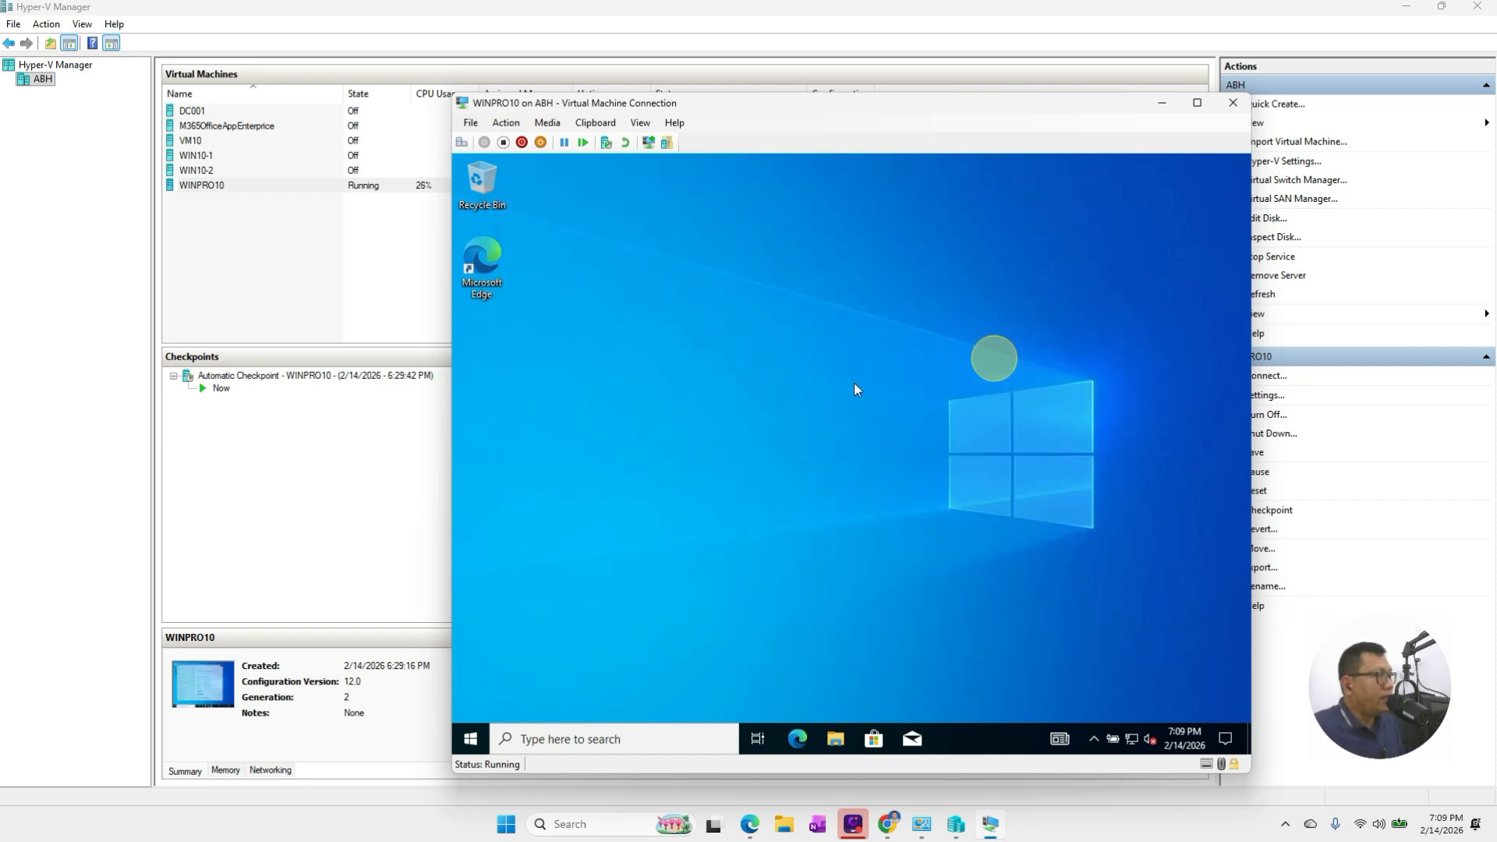